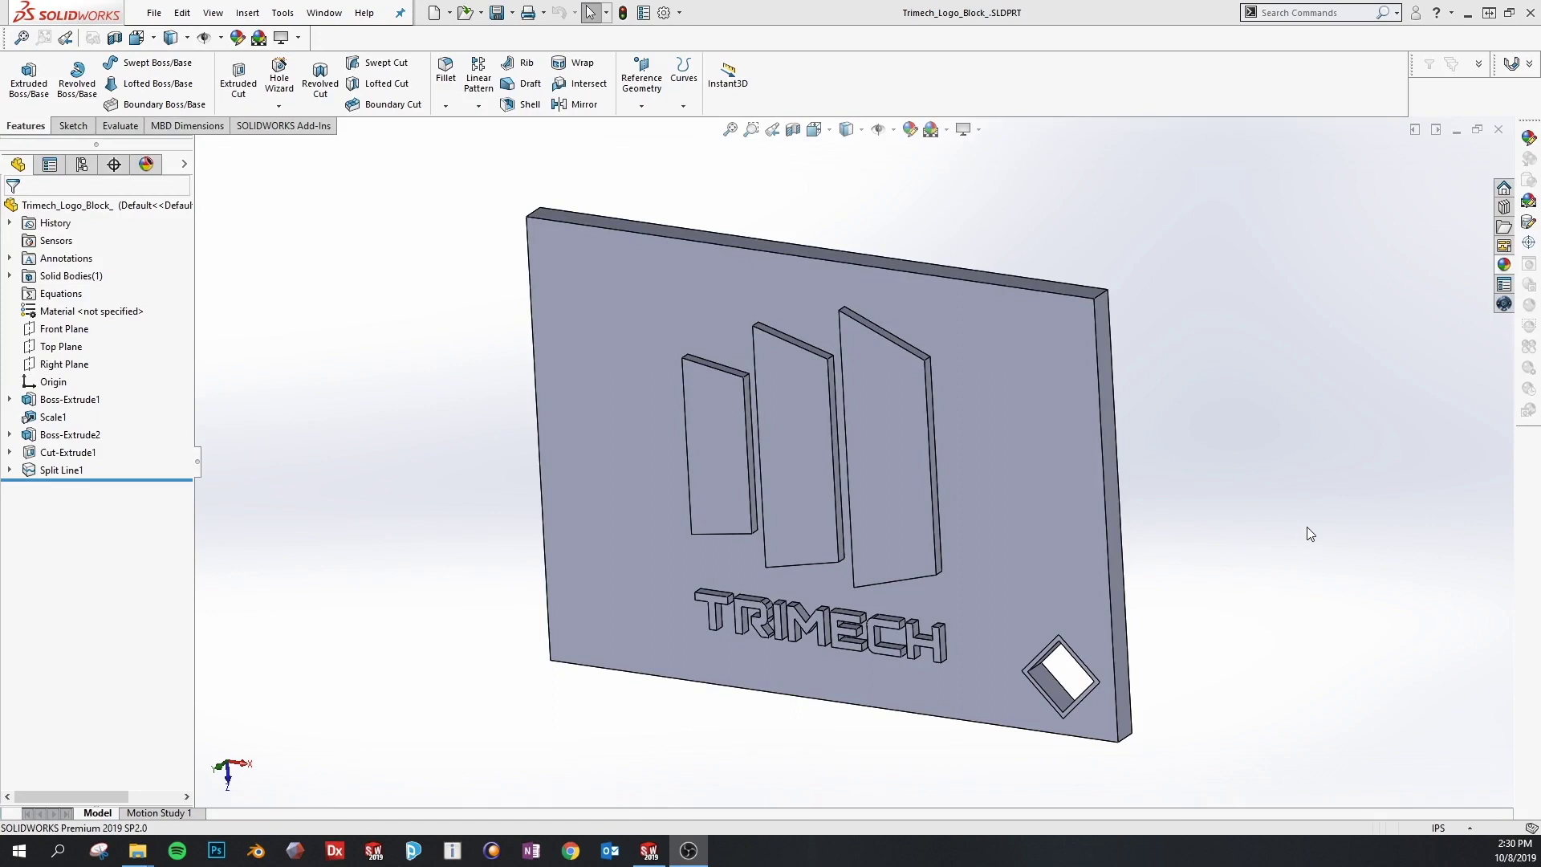
Orbit the plaque to its back side and check the square-hole face and large back face.
{"action": "middle_click_drag", "start_coordinate": [1303, 516], "coordinate": [634, 690]}
{"action": "scroll", "coordinate": [647, 603], "scroll_direction": "down", "scroll_amount": 6}
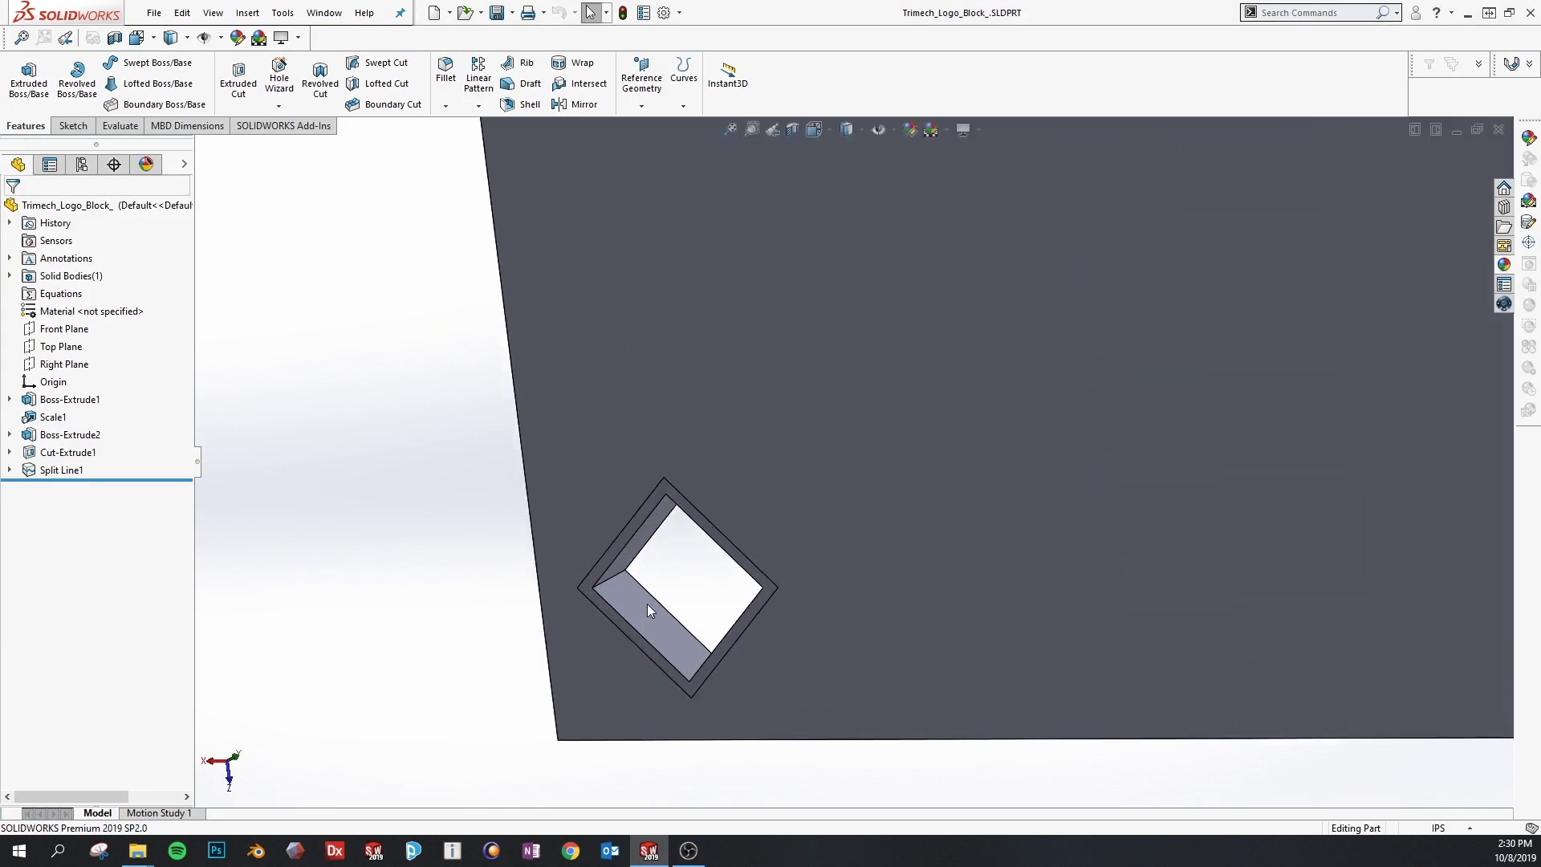
{"action": "left_click", "coordinate": [627, 520]}
{"action": "left_click", "coordinate": [603, 488]}
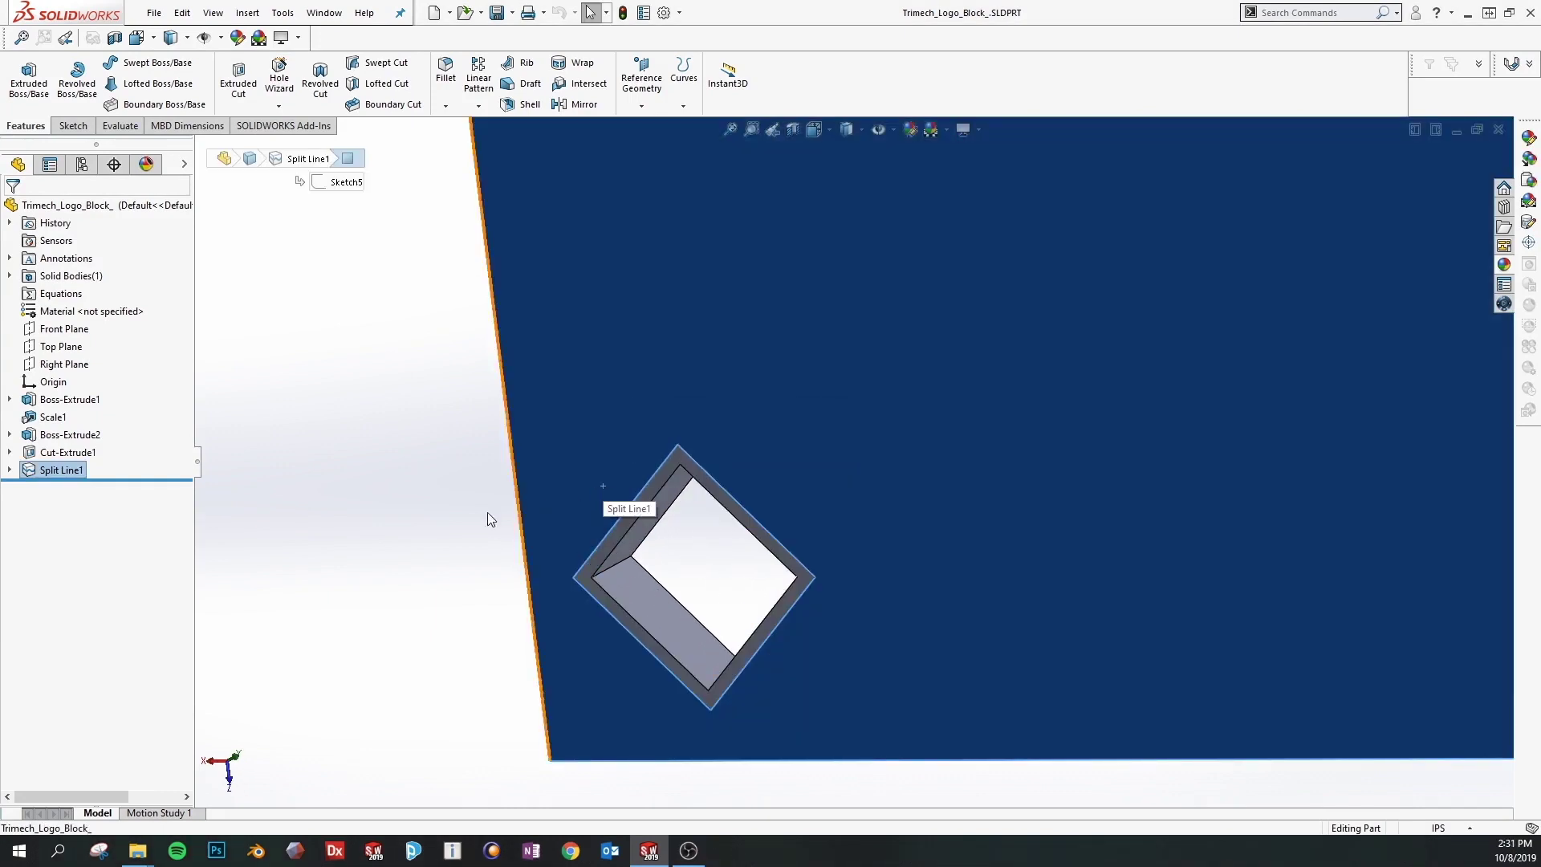
{"action": "left_click", "coordinate": [471, 532]}
Pan and tilt the plaque until its flat back face and right edge face the viewer.
{"action": "scroll", "coordinate": [1235, 527], "scroll_direction": "up", "scroll_amount": 4}
{"action": "middle_click_drag", "start_coordinate": [1376, 438], "coordinate": [947, 592], "text": "ctrl"}
{"action": "middle_click_drag", "start_coordinate": [1382, 450], "coordinate": [1049, 636]}
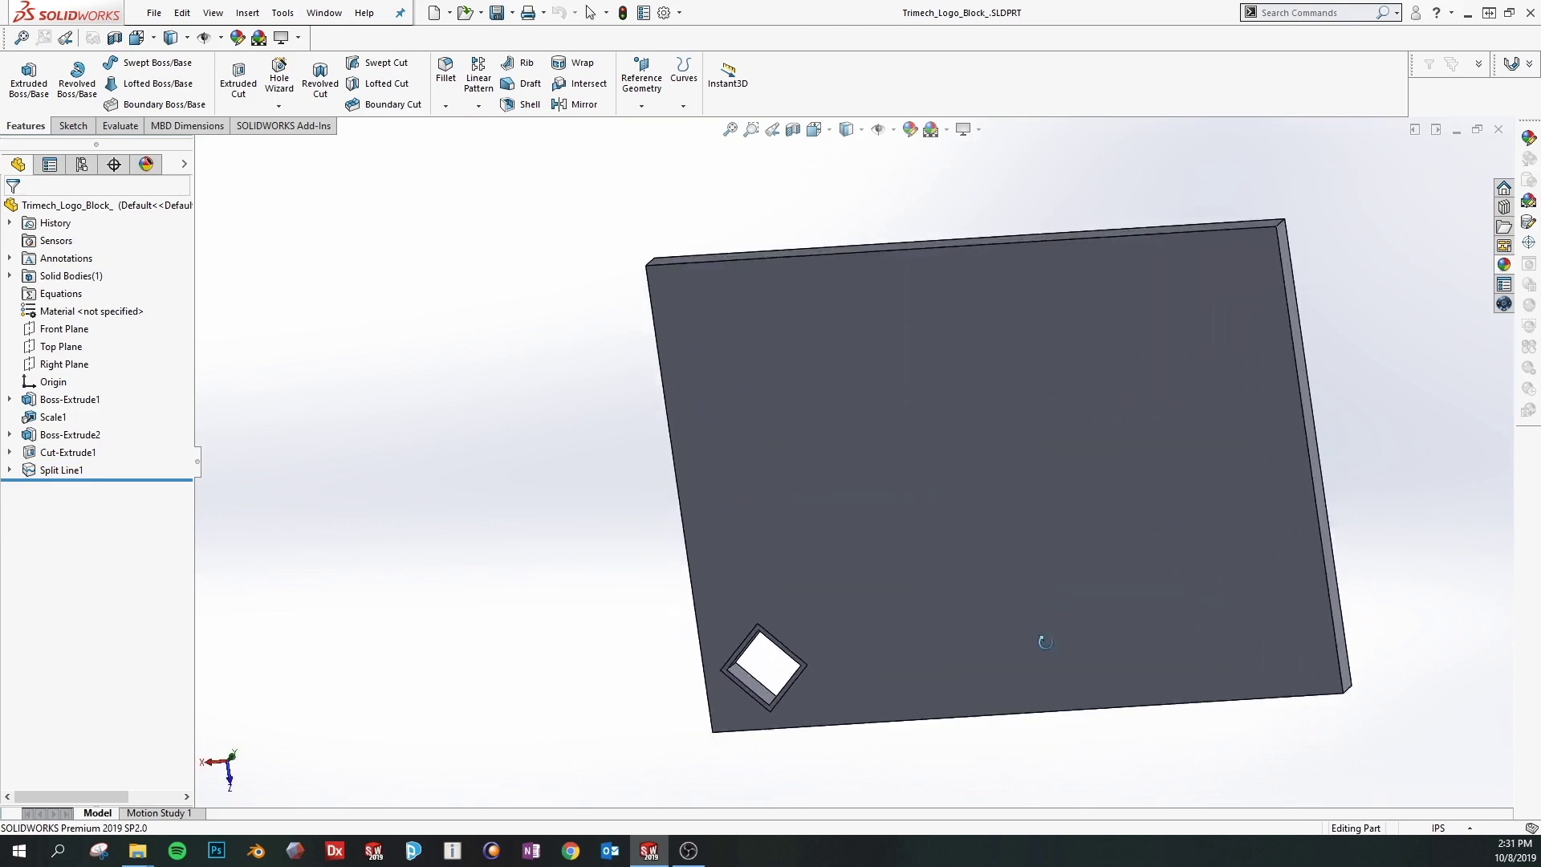
{"action": "middle_click_drag", "start_coordinate": [1166, 639], "coordinate": [1068, 588]}
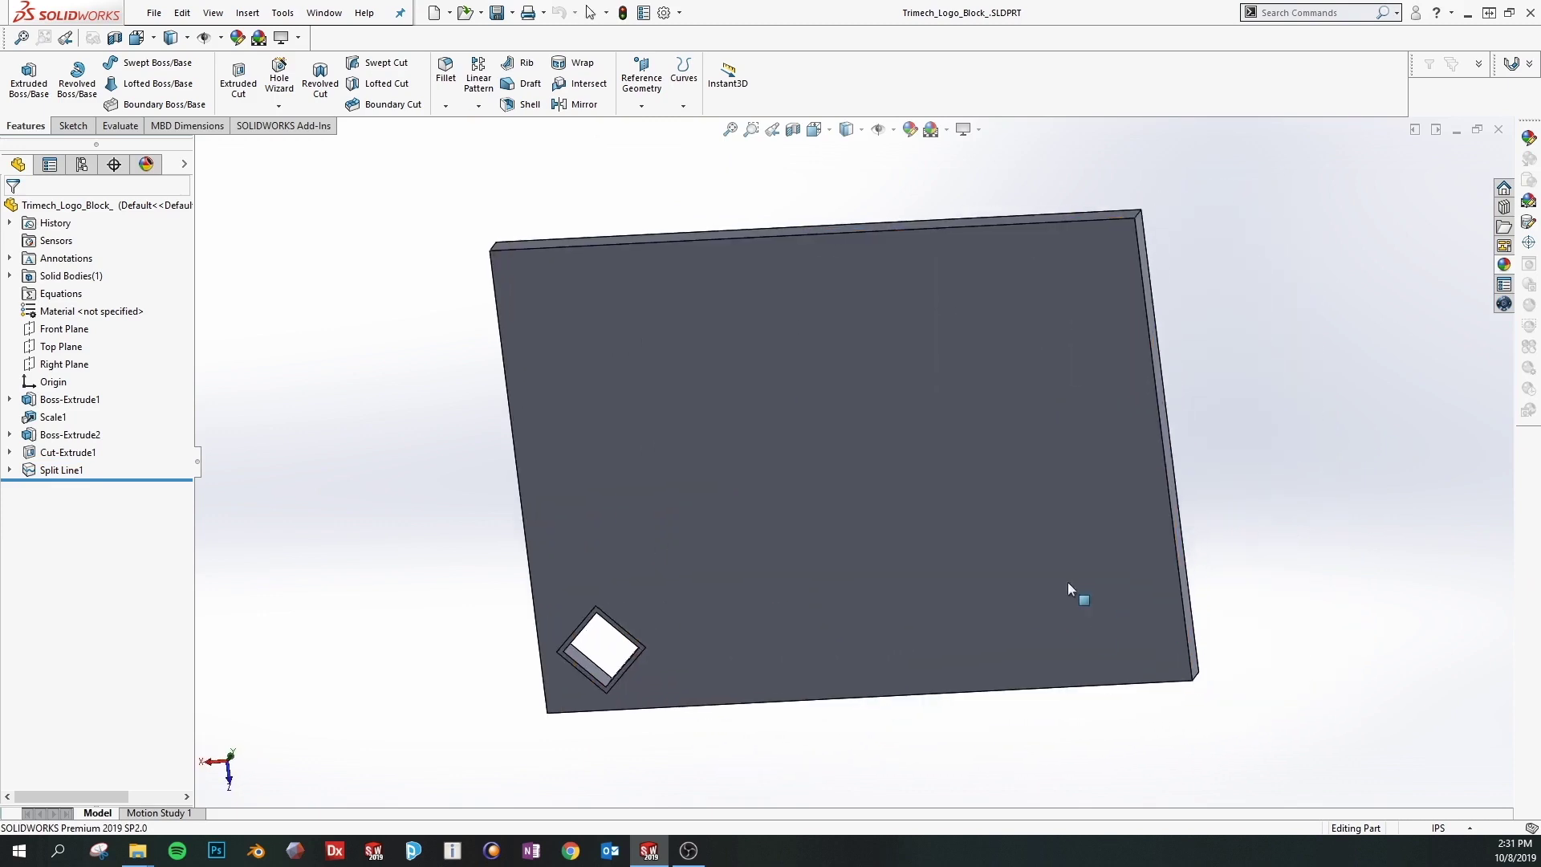
{"action": "left_click", "coordinate": [1504, 269]}
Expand the Miscellaneous appearance category to show its 3D Textures collection.
{"action": "left_click", "coordinate": [1220, 177]}
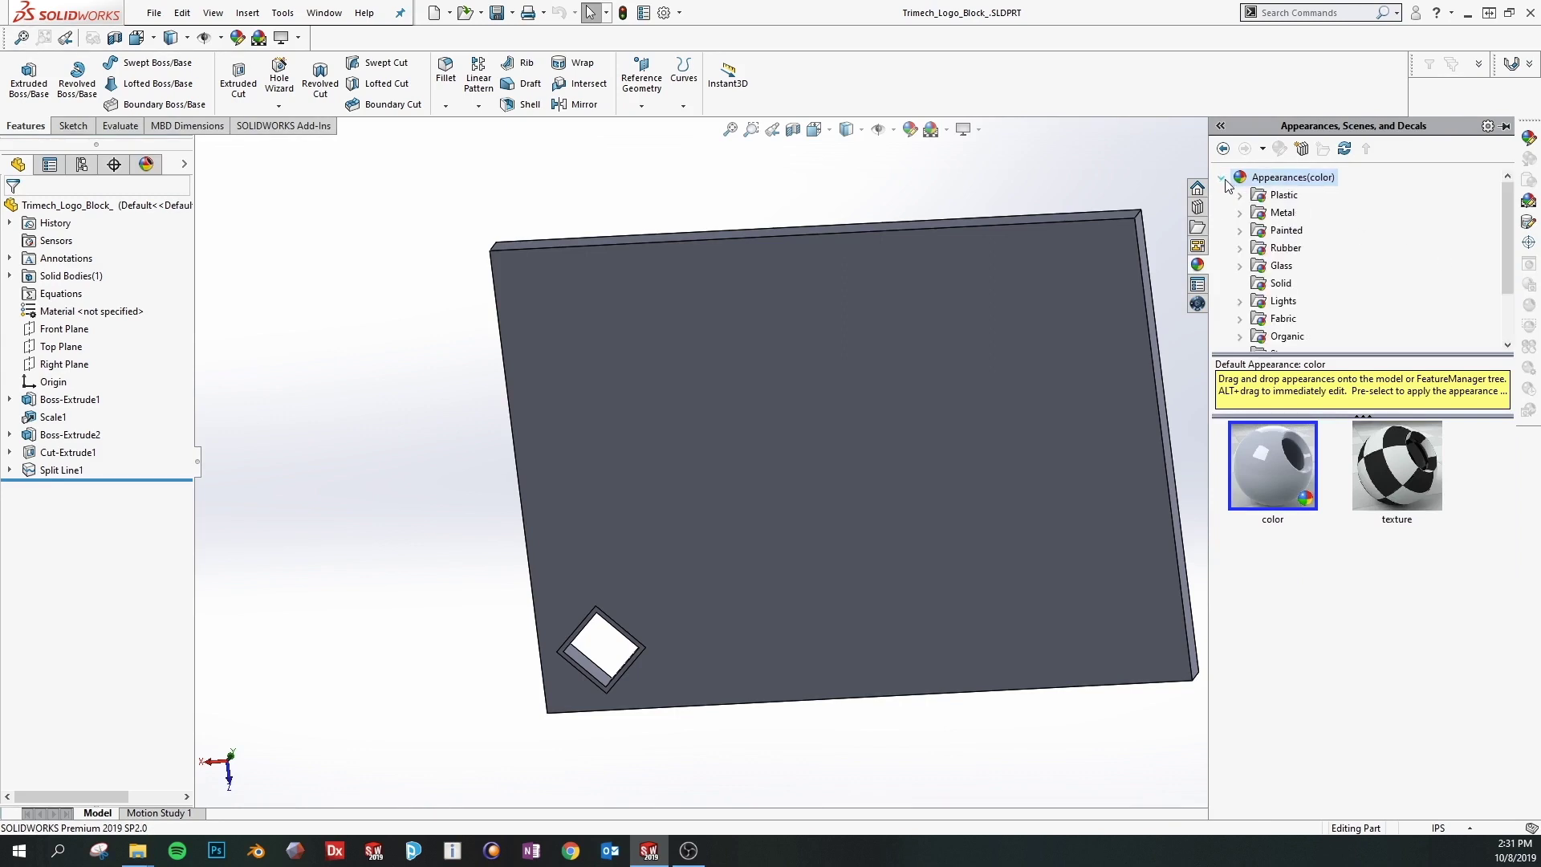
{"action": "scroll", "coordinate": [1236, 257], "scroll_direction": "down", "scroll_amount": 2}
{"action": "left_click", "coordinate": [1240, 302]}
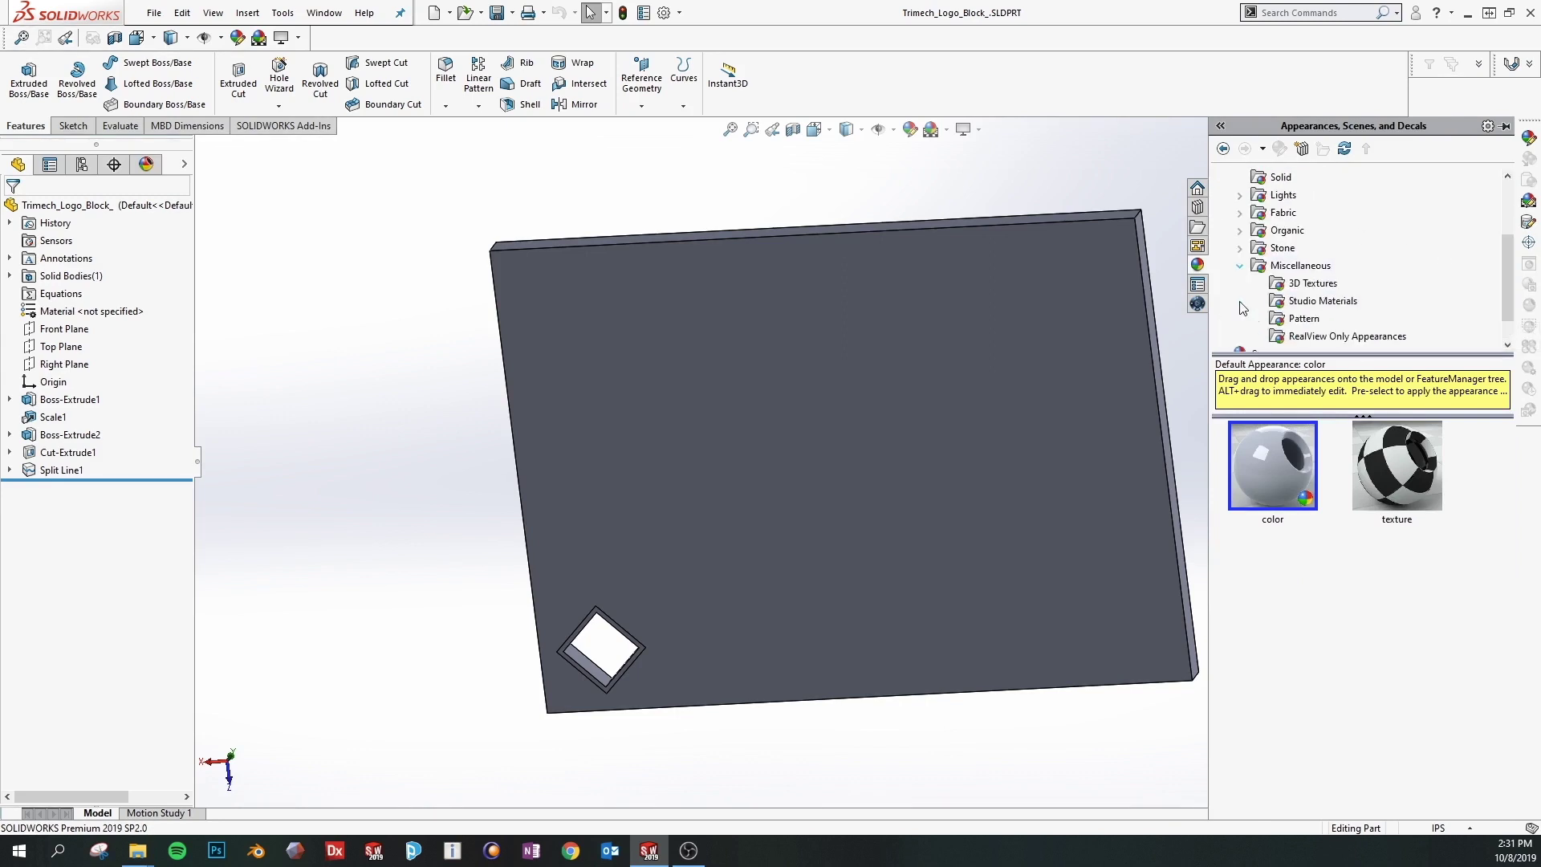
{"action": "left_click", "coordinate": [1290, 290]}
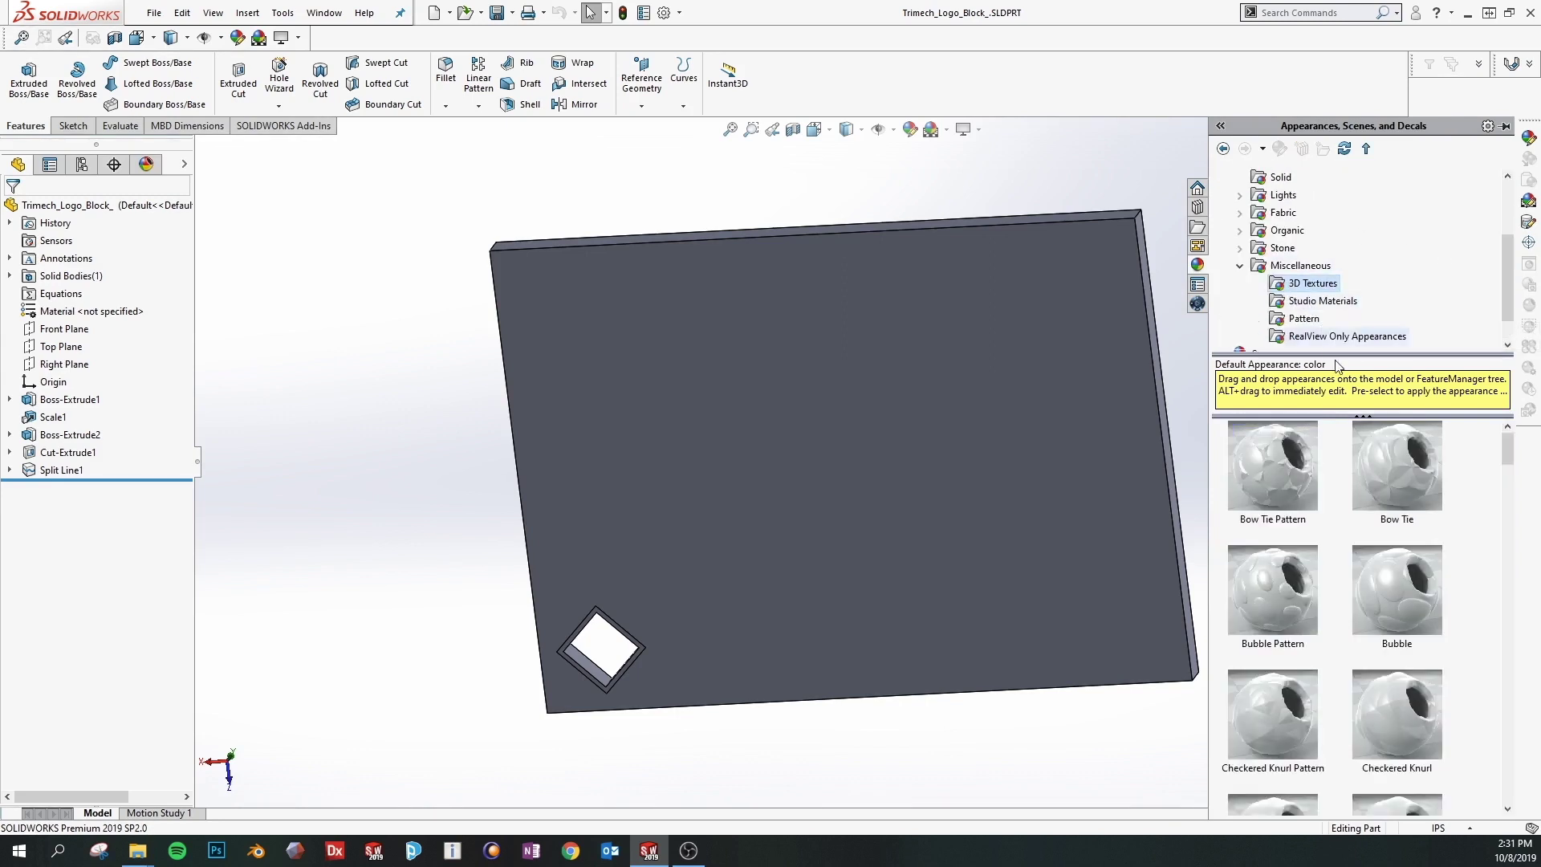
Scroll the 3D textures to Knurled Bump and drag it onto the plaque's back face.
{"action": "scroll", "coordinate": [1408, 507], "scroll_direction": "down", "scroll_amount": 10}
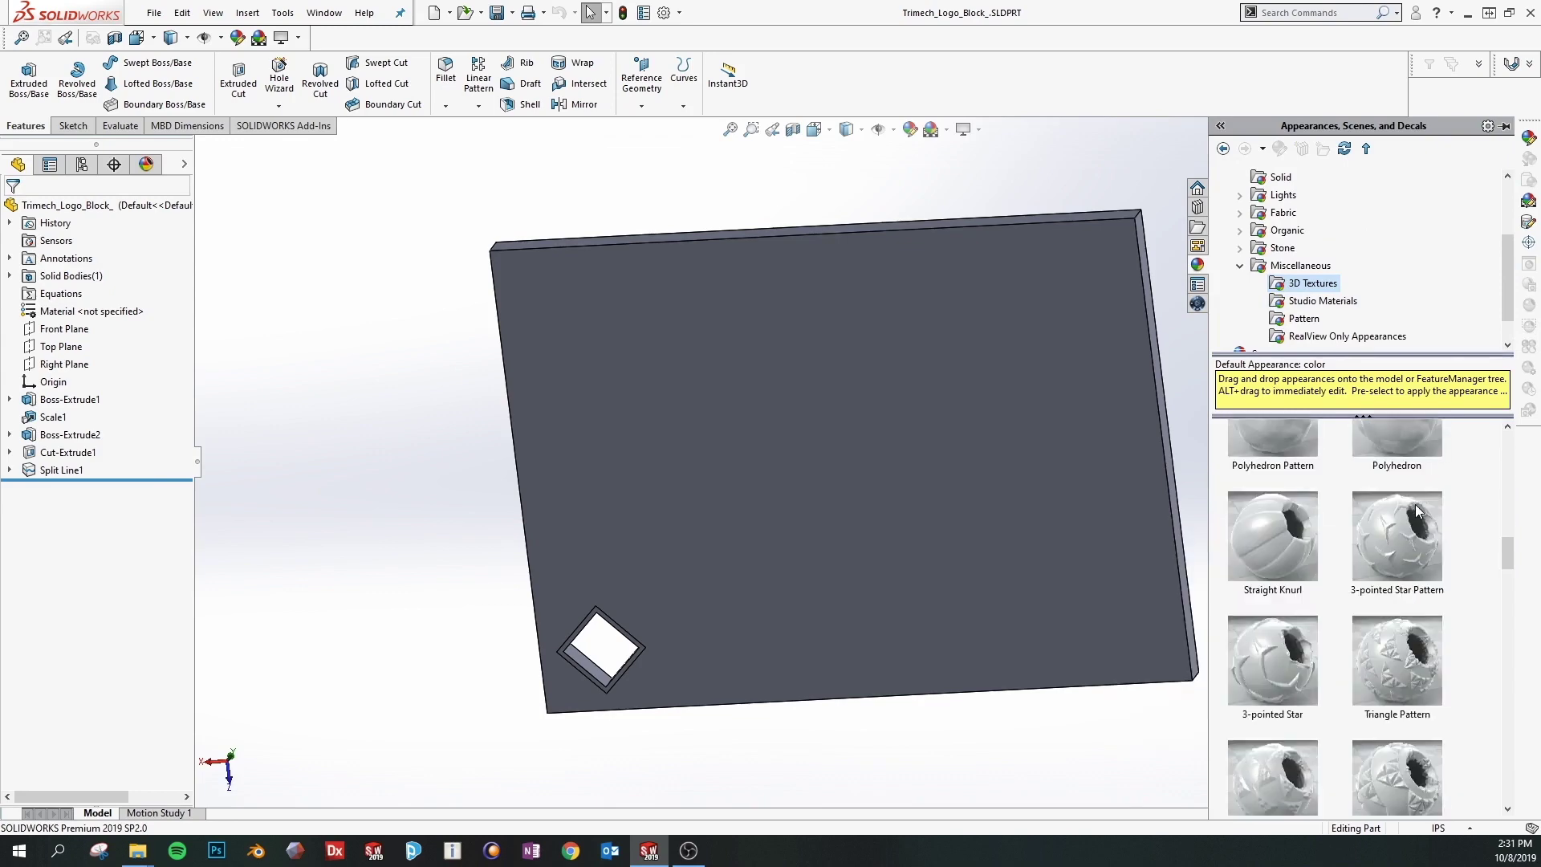
{"action": "scroll", "coordinate": [1481, 538], "scroll_direction": "down", "scroll_amount": 15}
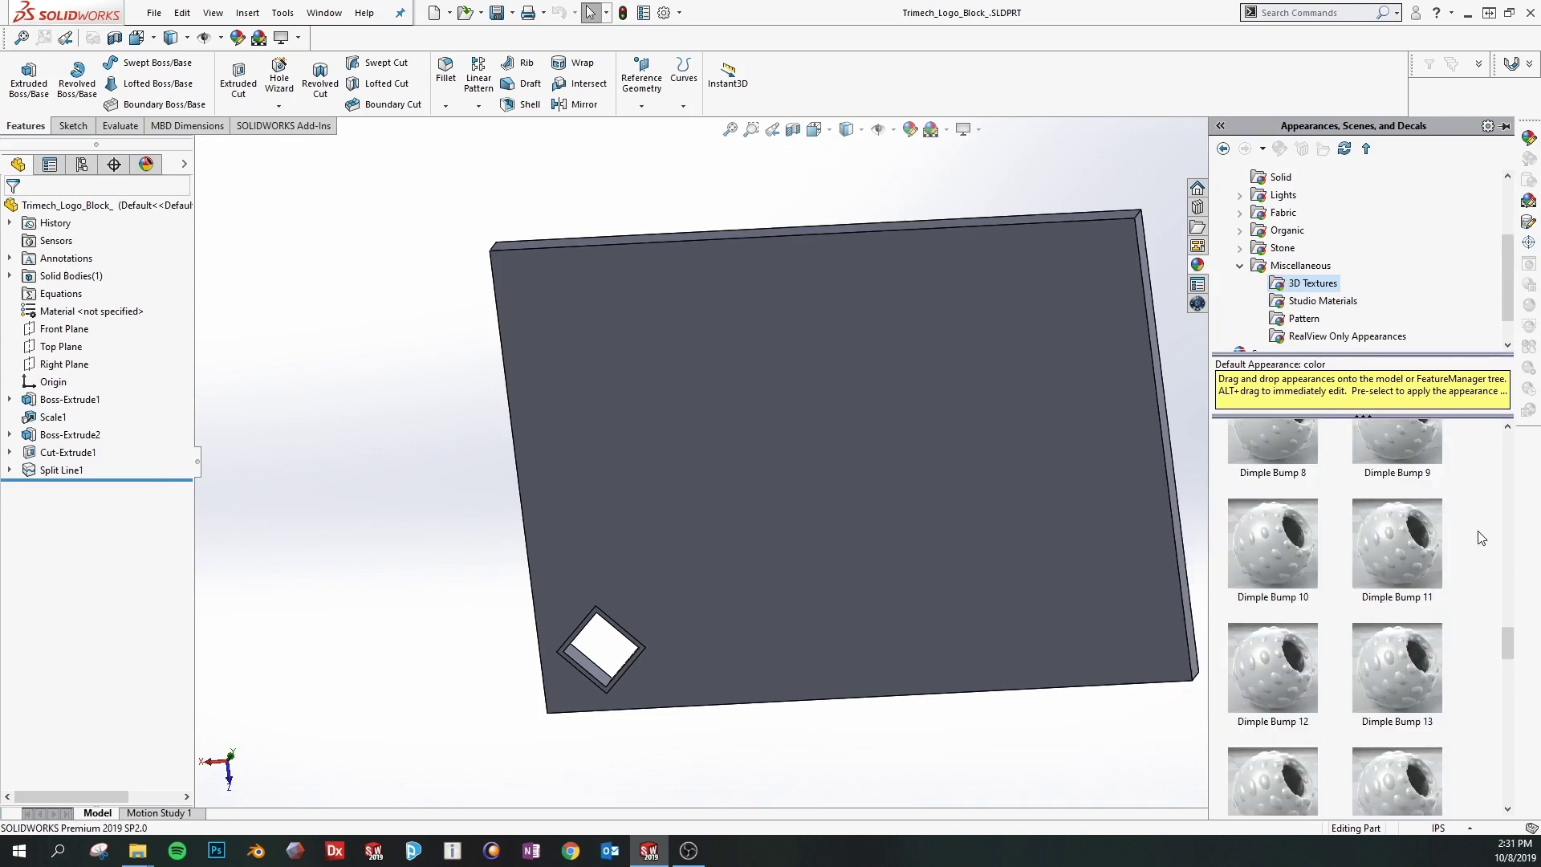
{"action": "scroll", "coordinate": [1481, 538], "scroll_direction": "down", "scroll_amount": 10}
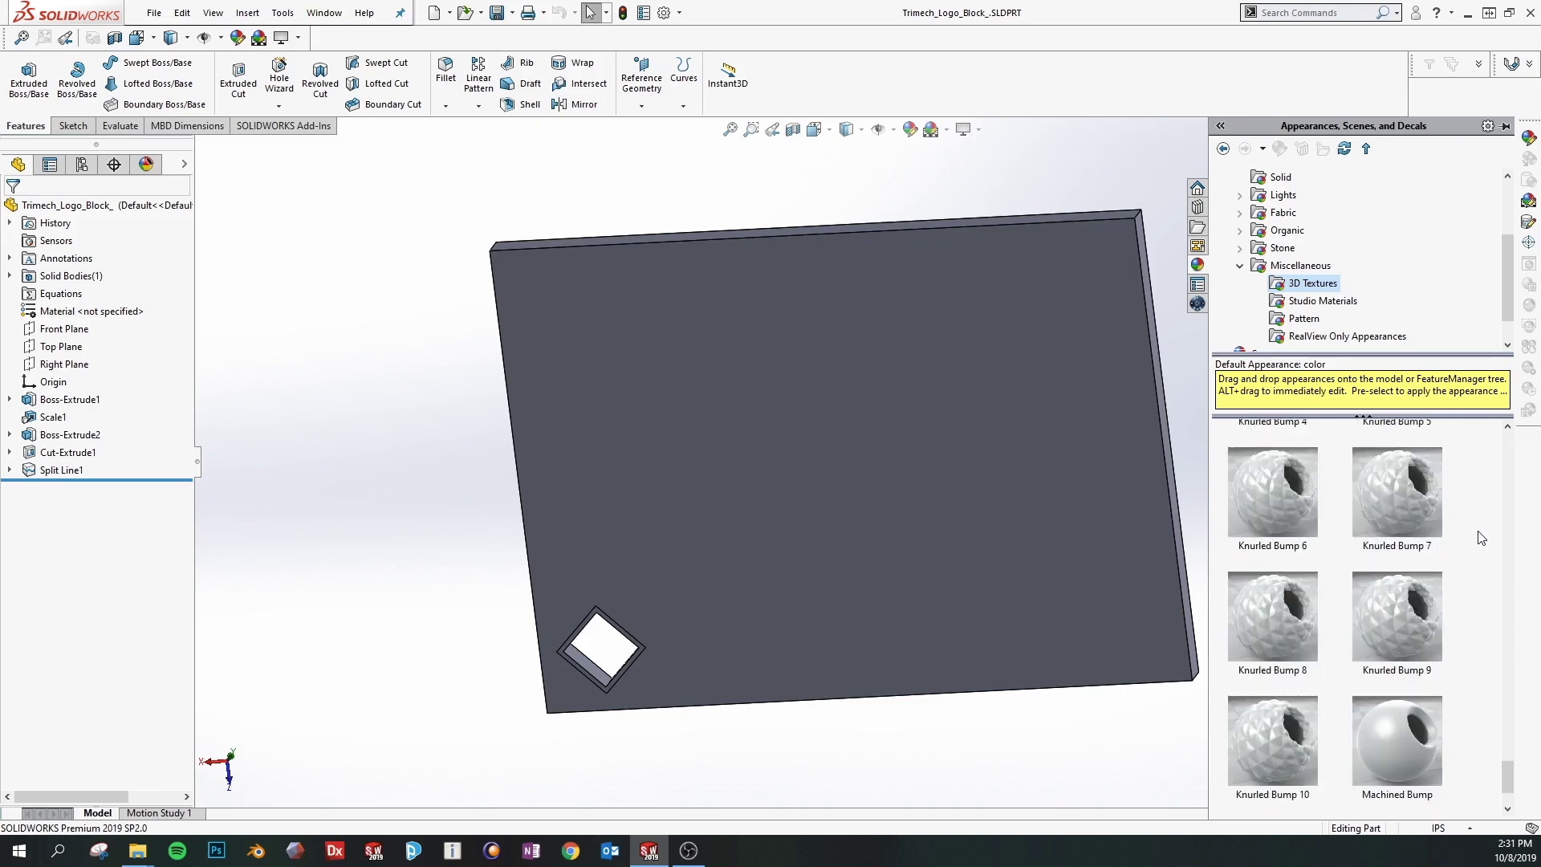
{"action": "scroll", "coordinate": [1480, 538], "scroll_direction": "up", "scroll_amount": 5}
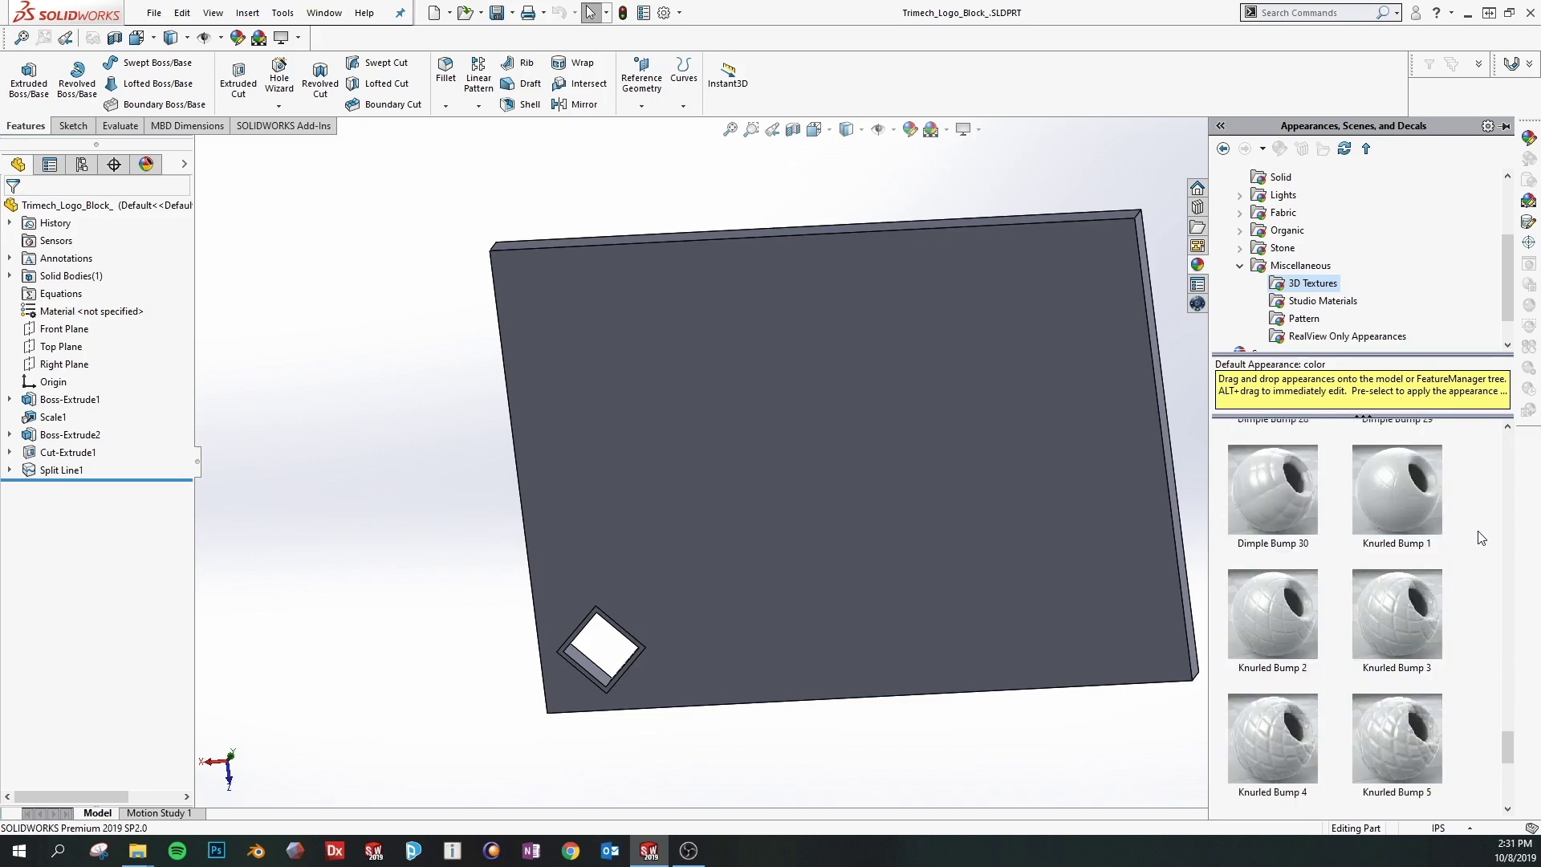
{"action": "scroll", "coordinate": [1480, 537], "scroll_direction": "up", "scroll_amount": 20}
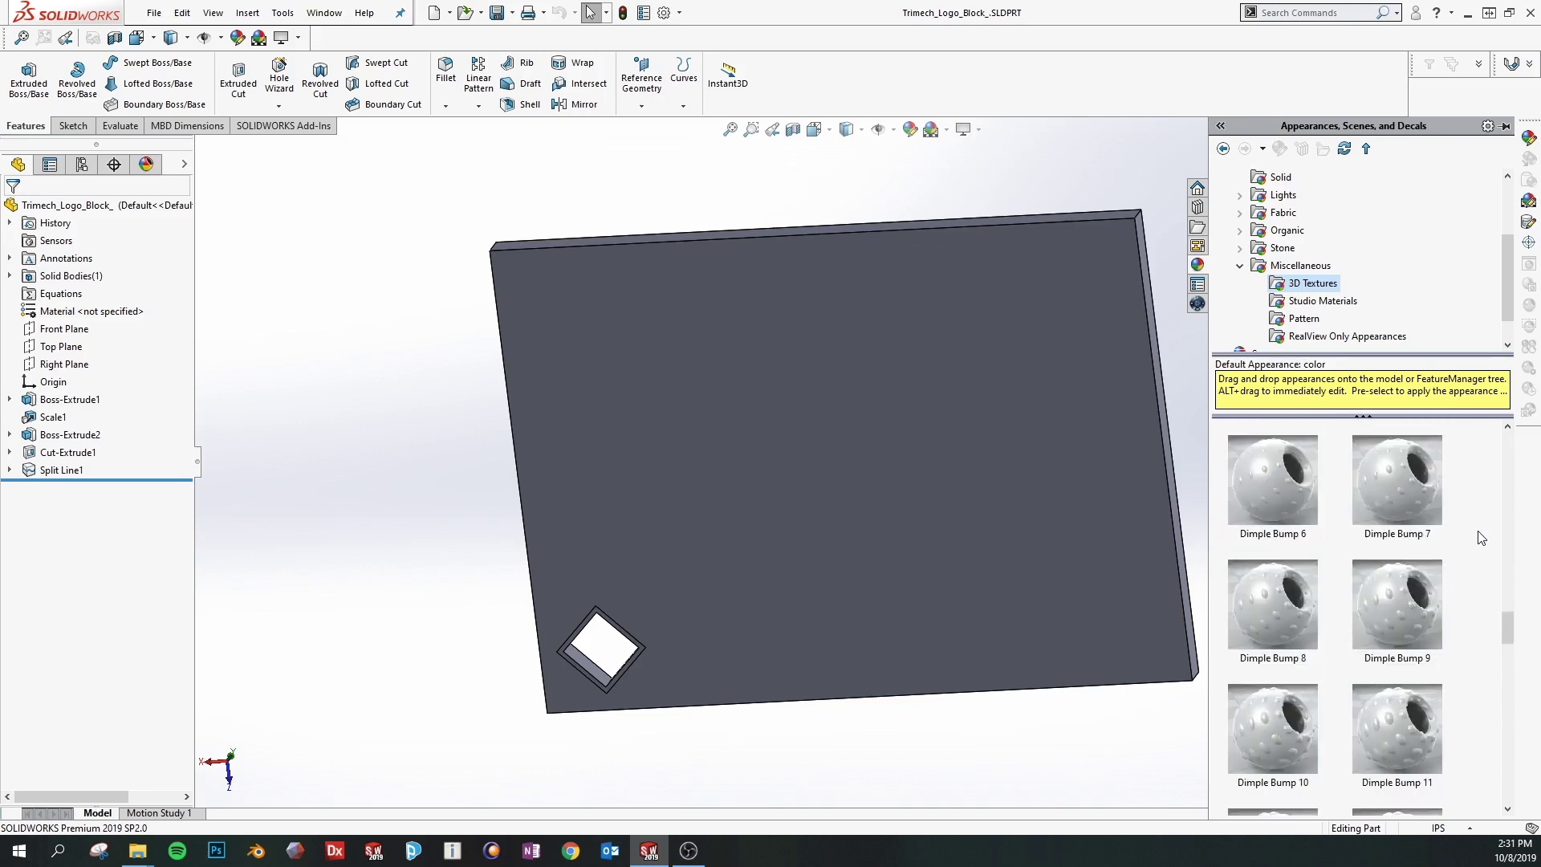
{"action": "scroll", "coordinate": [1481, 538], "scroll_direction": "up", "scroll_amount": 3}
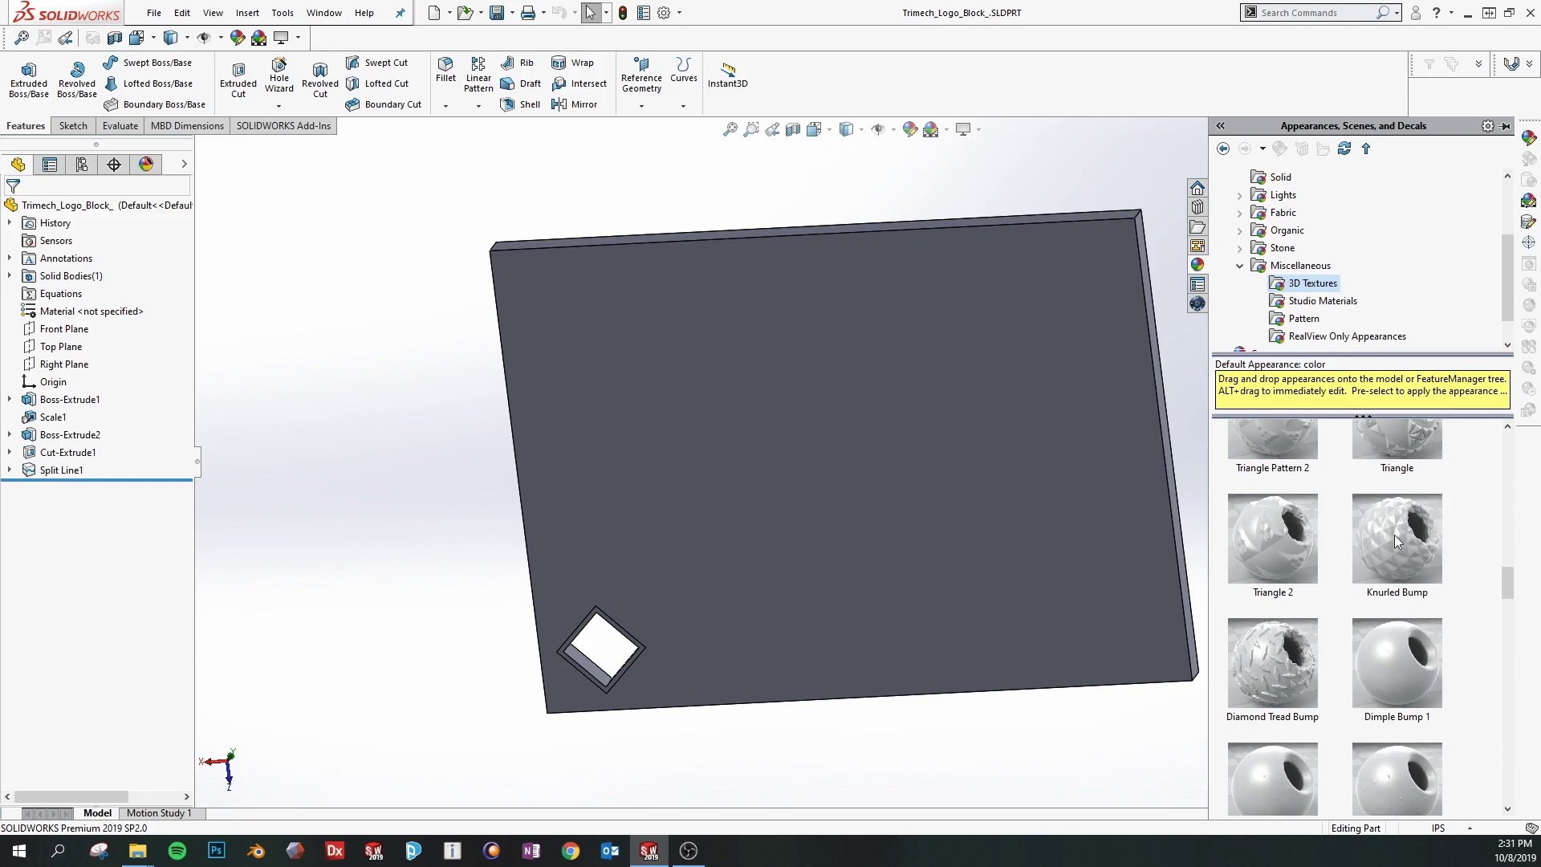
{"action": "left_click_drag", "start_coordinate": [1398, 537], "coordinate": [739, 496]}
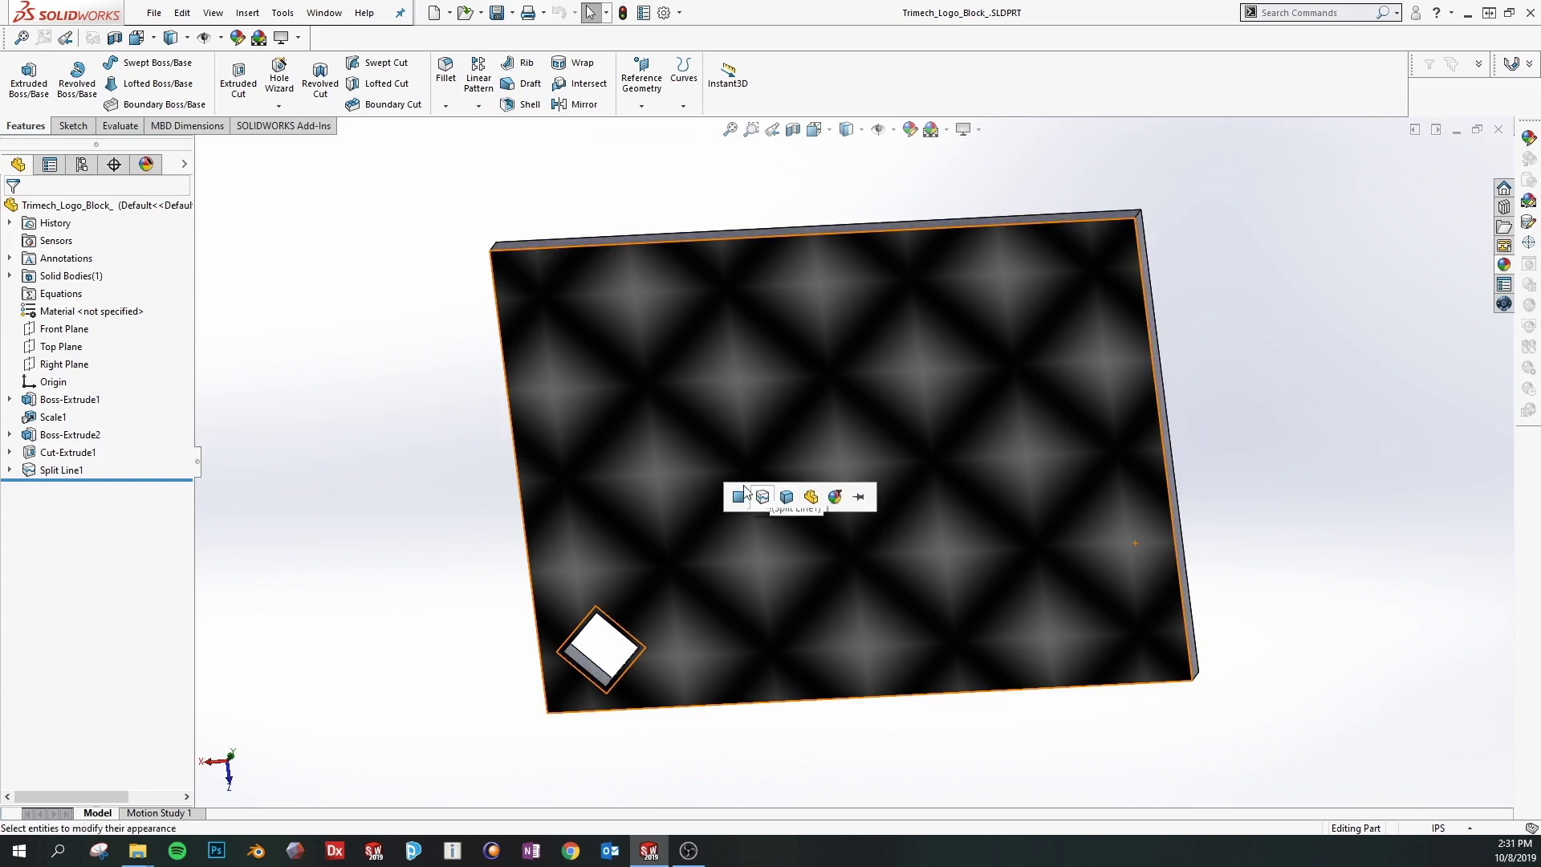
Apply Knurled Bump to the back face only, then orbit to inspect the diamond pattern.
{"action": "left_click", "coordinate": [739, 495]}
{"action": "middle_click_drag", "start_coordinate": [402, 516], "coordinate": [465, 453]}
{"action": "middle_click_drag", "start_coordinate": [1180, 444], "coordinate": [1211, 475]}
{"action": "left_click", "coordinate": [262, 16]}
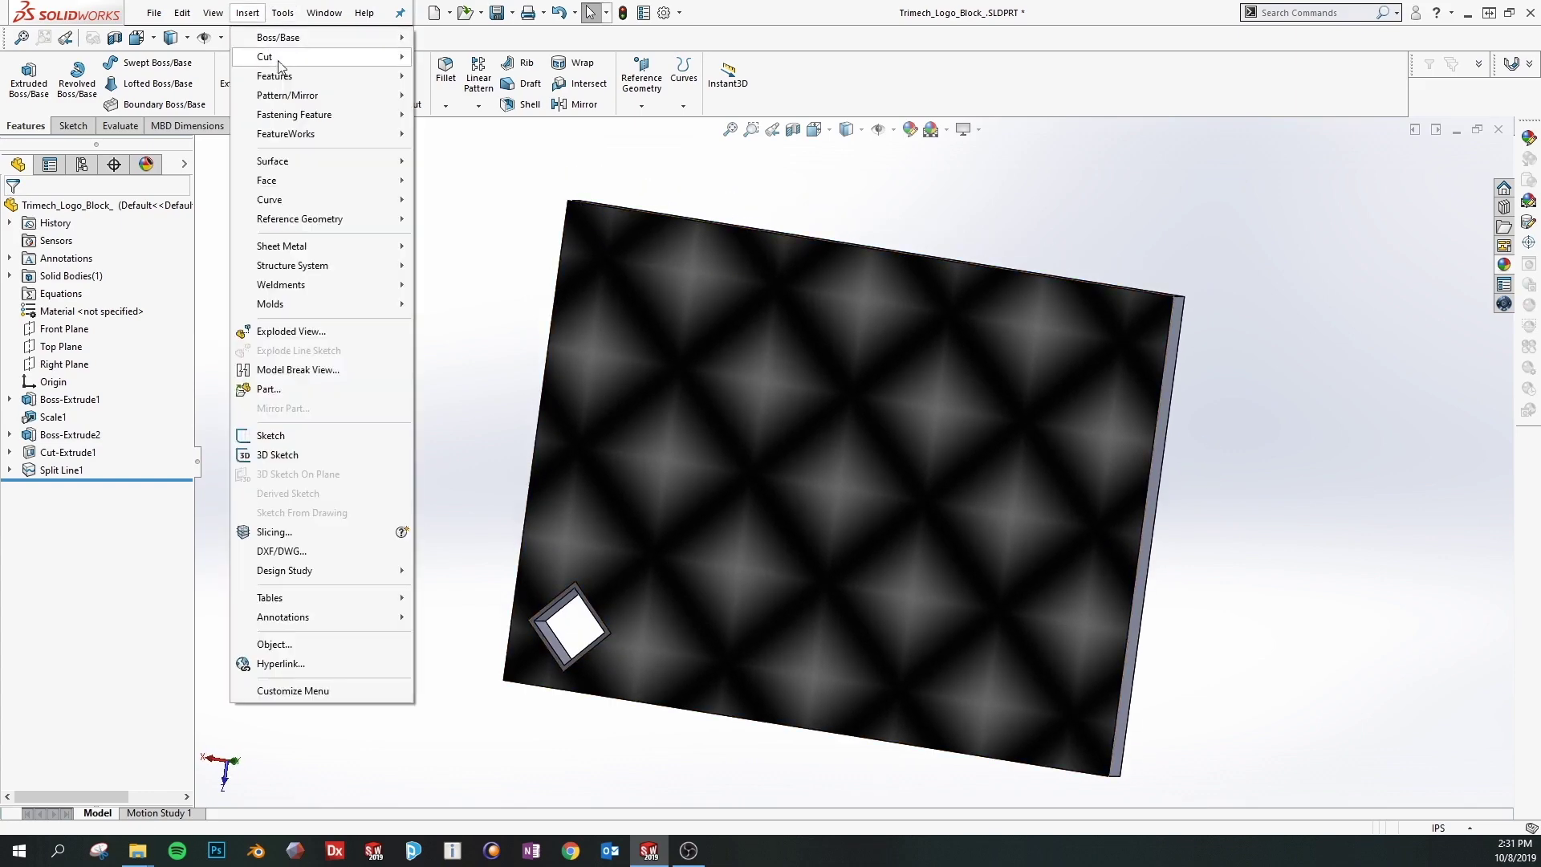
Start a 3D Texture on the plaque body using the Knurled texture with 0.06in offset.
{"action": "mouse_move", "coordinate": [337, 75]}
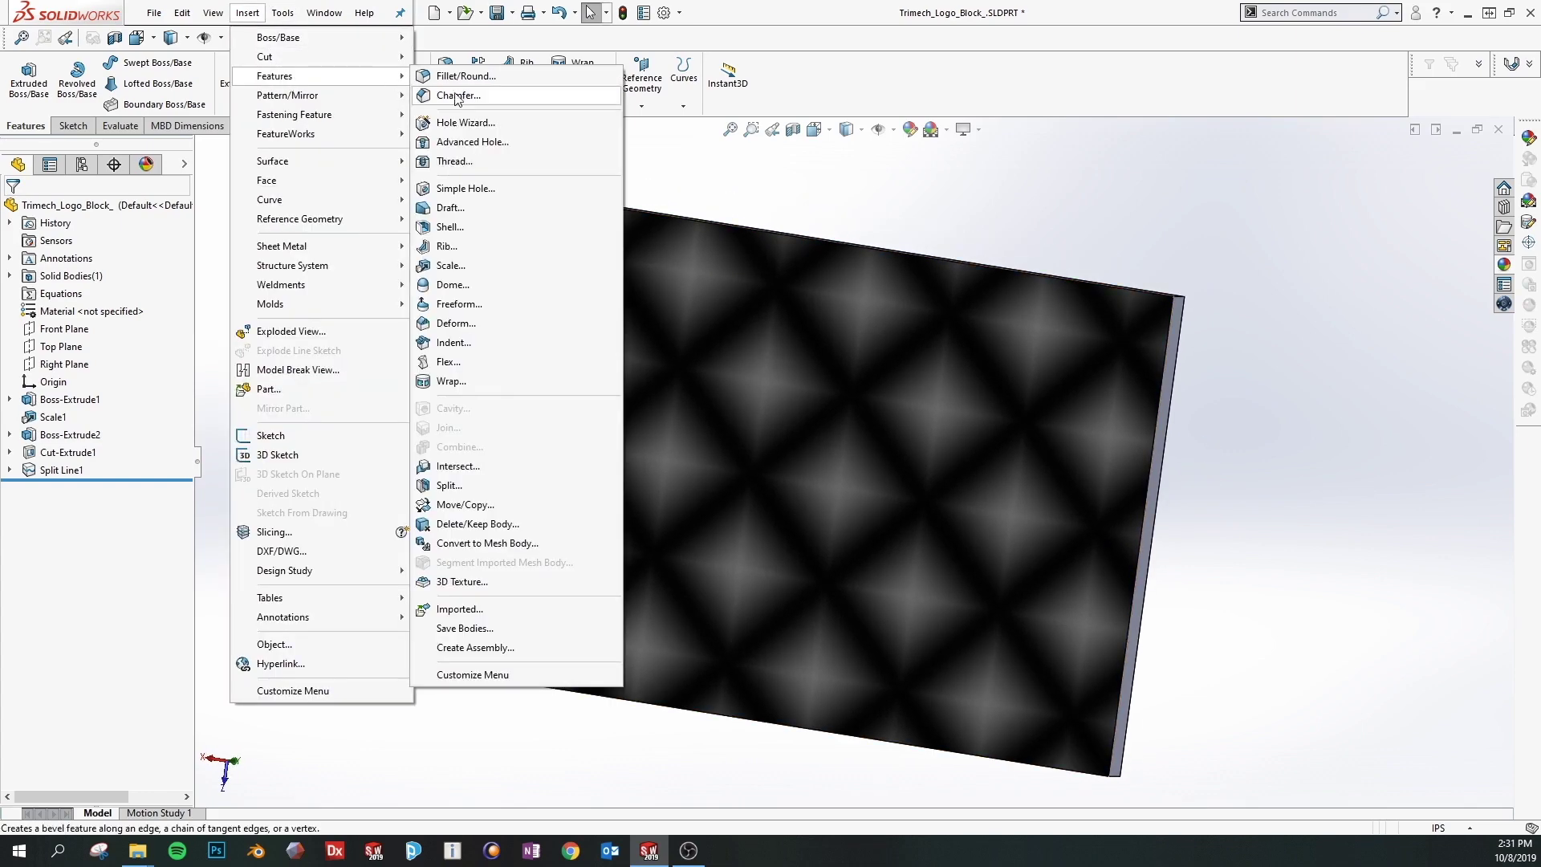
{"action": "left_click", "coordinate": [465, 581]}
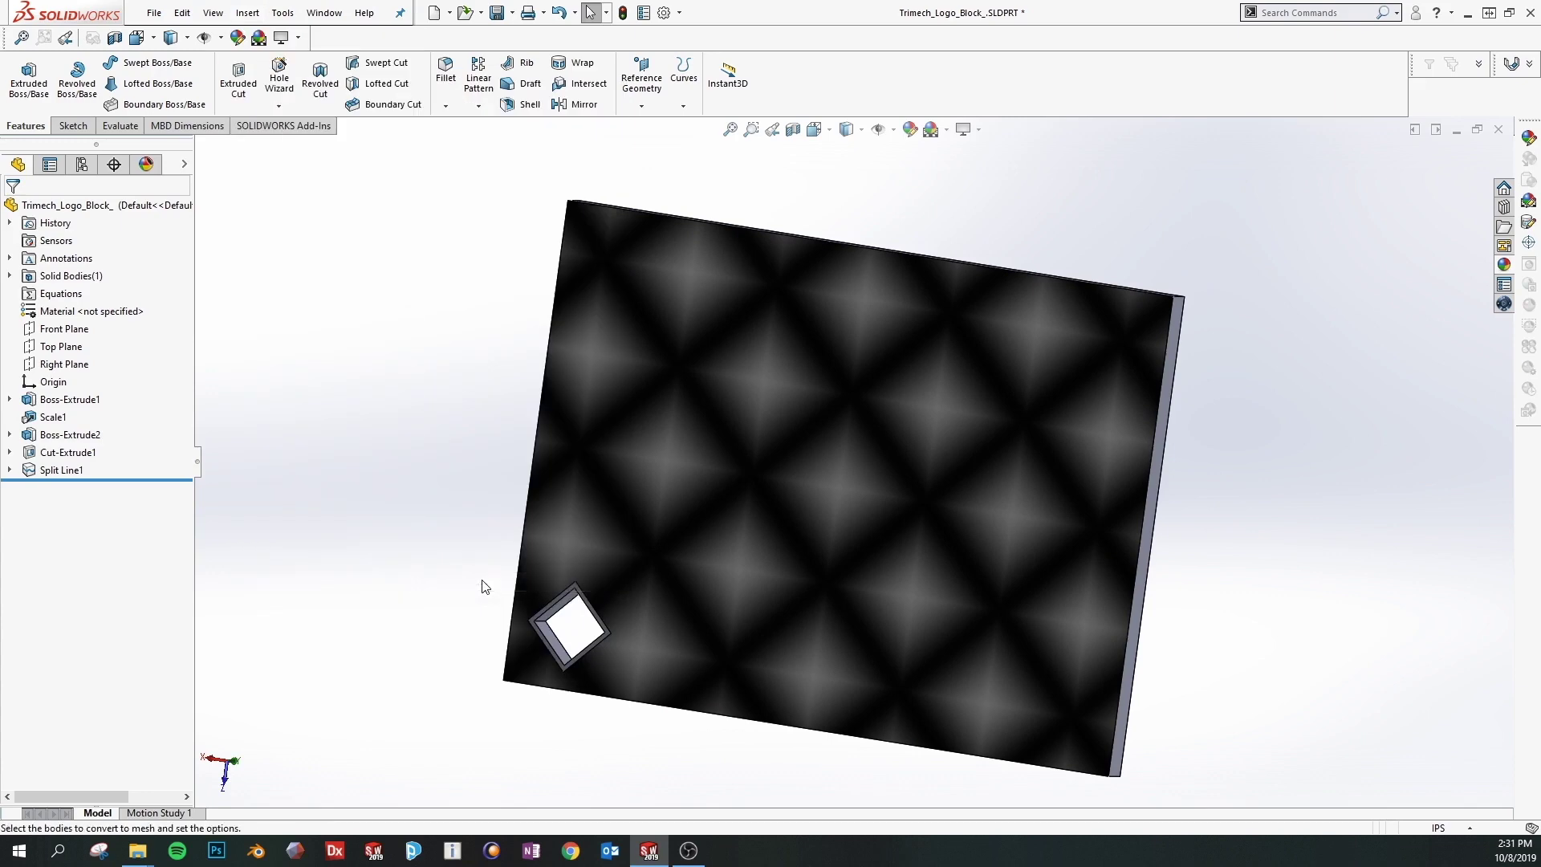
{"action": "left_click", "coordinate": [789, 456]}
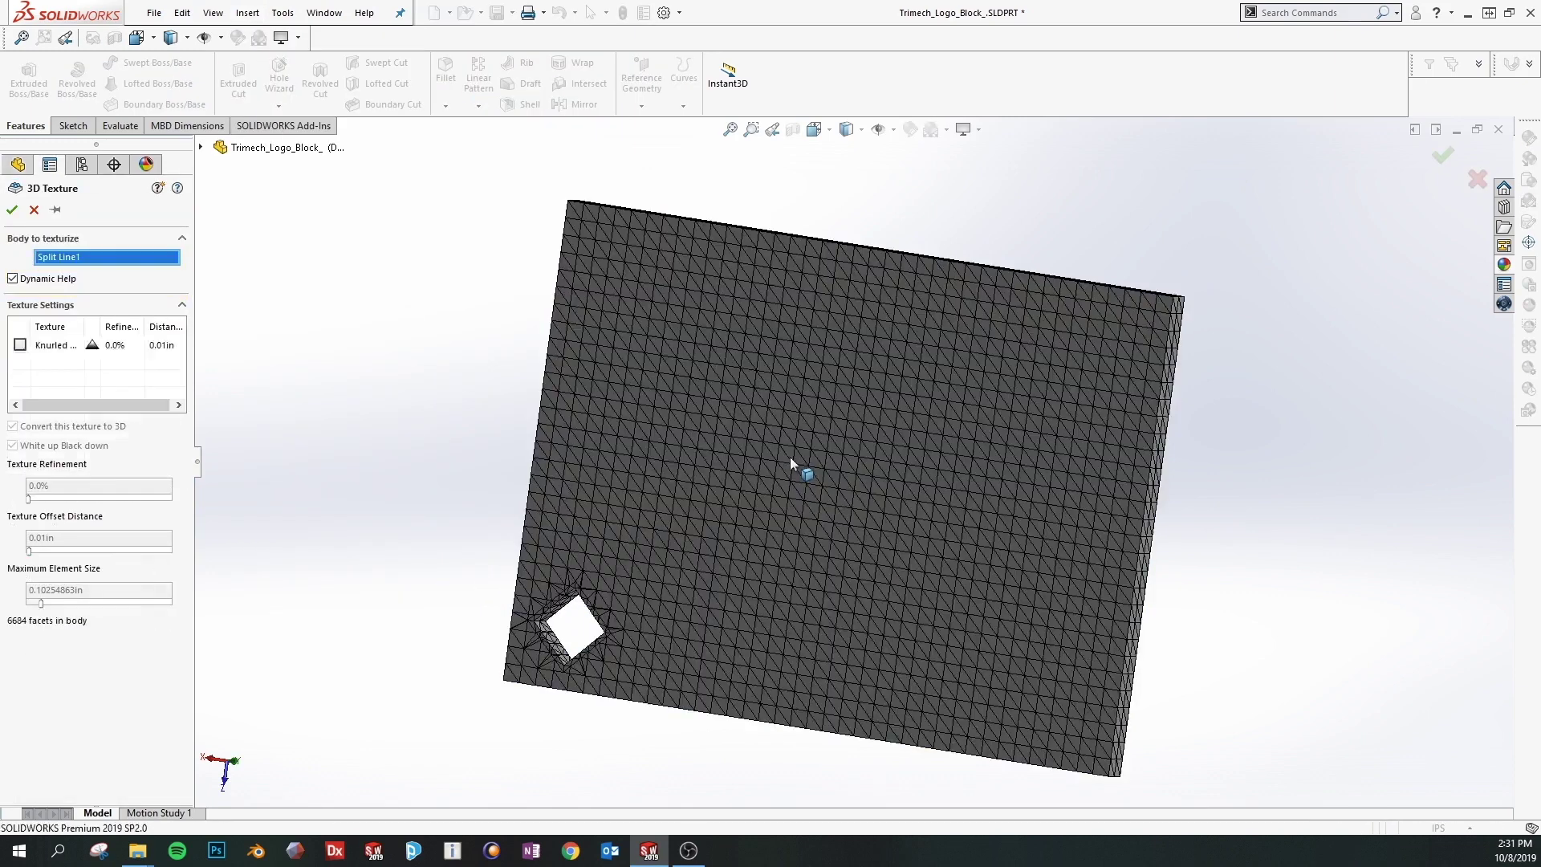
{"action": "left_click", "coordinate": [20, 346]}
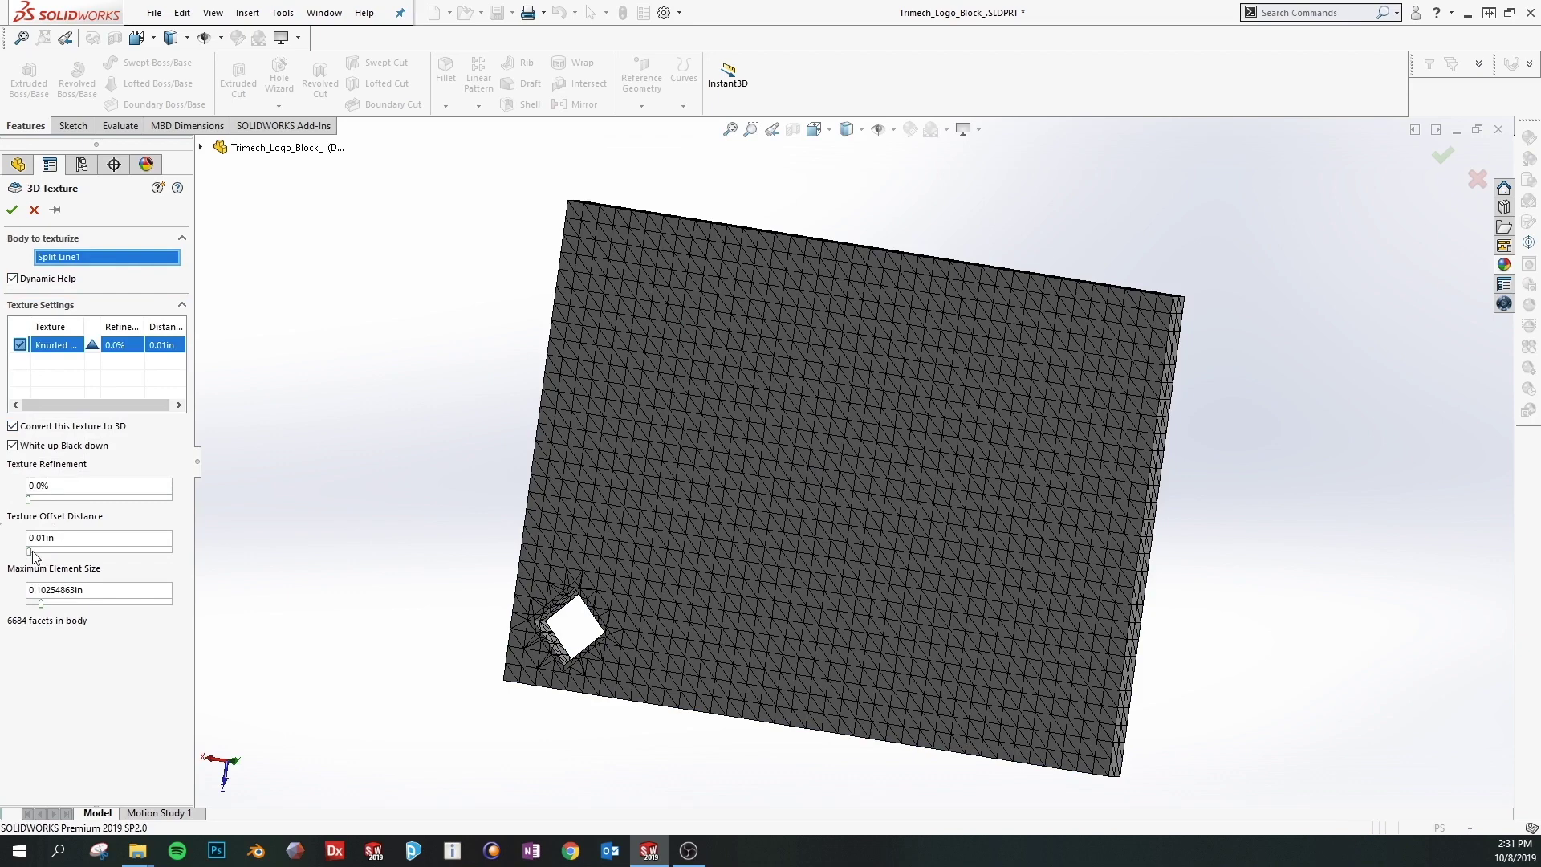
{"action": "left_click_drag", "start_coordinate": [32, 552], "coordinate": [35, 552]}
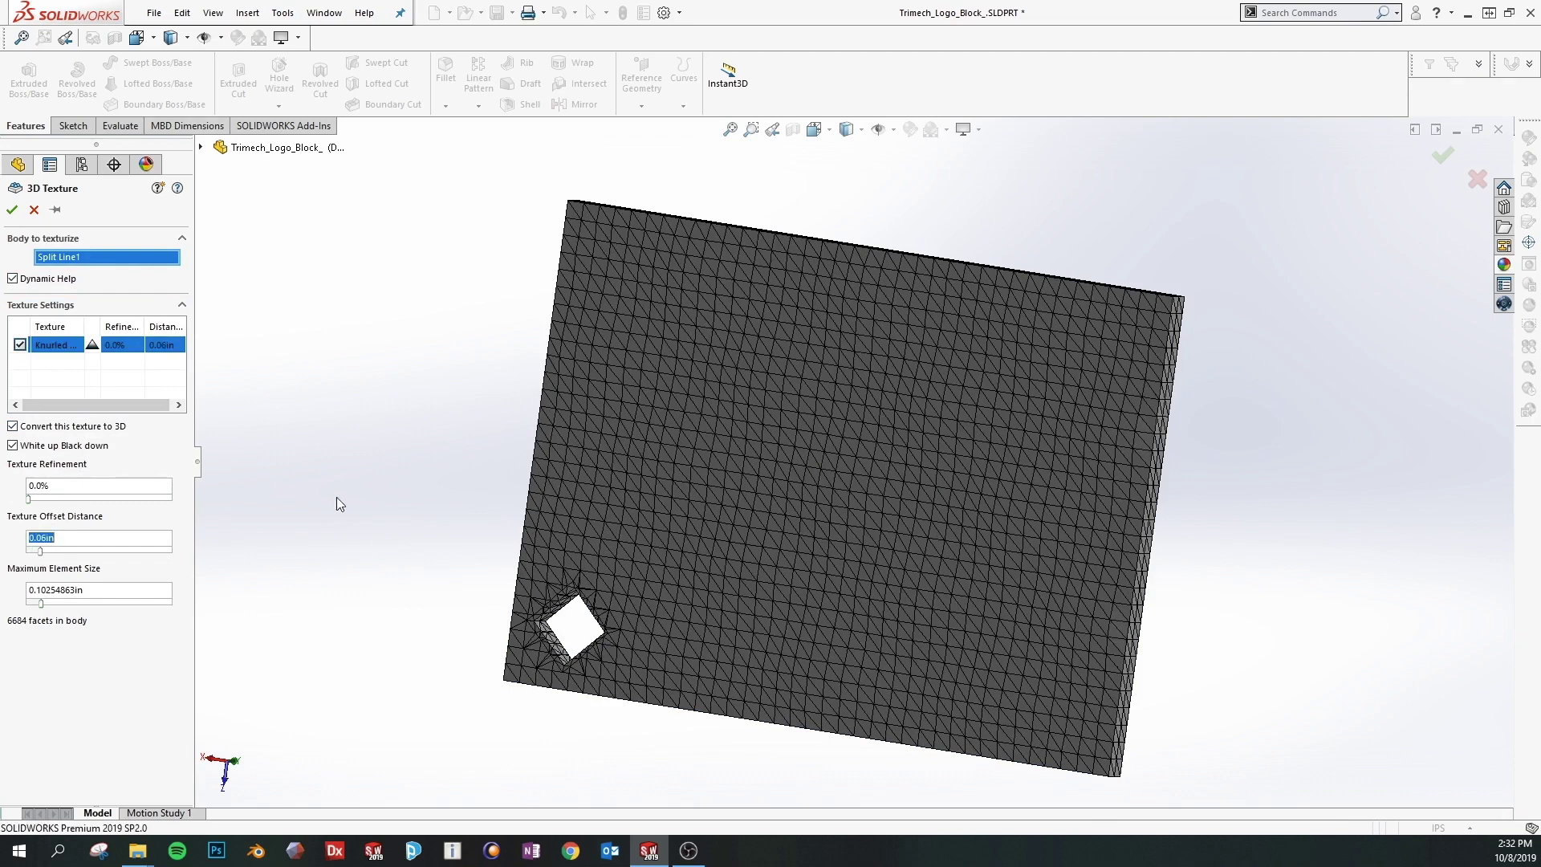
{"action": "middle_click_drag", "start_coordinate": [523, 479], "coordinate": [336, 495]}
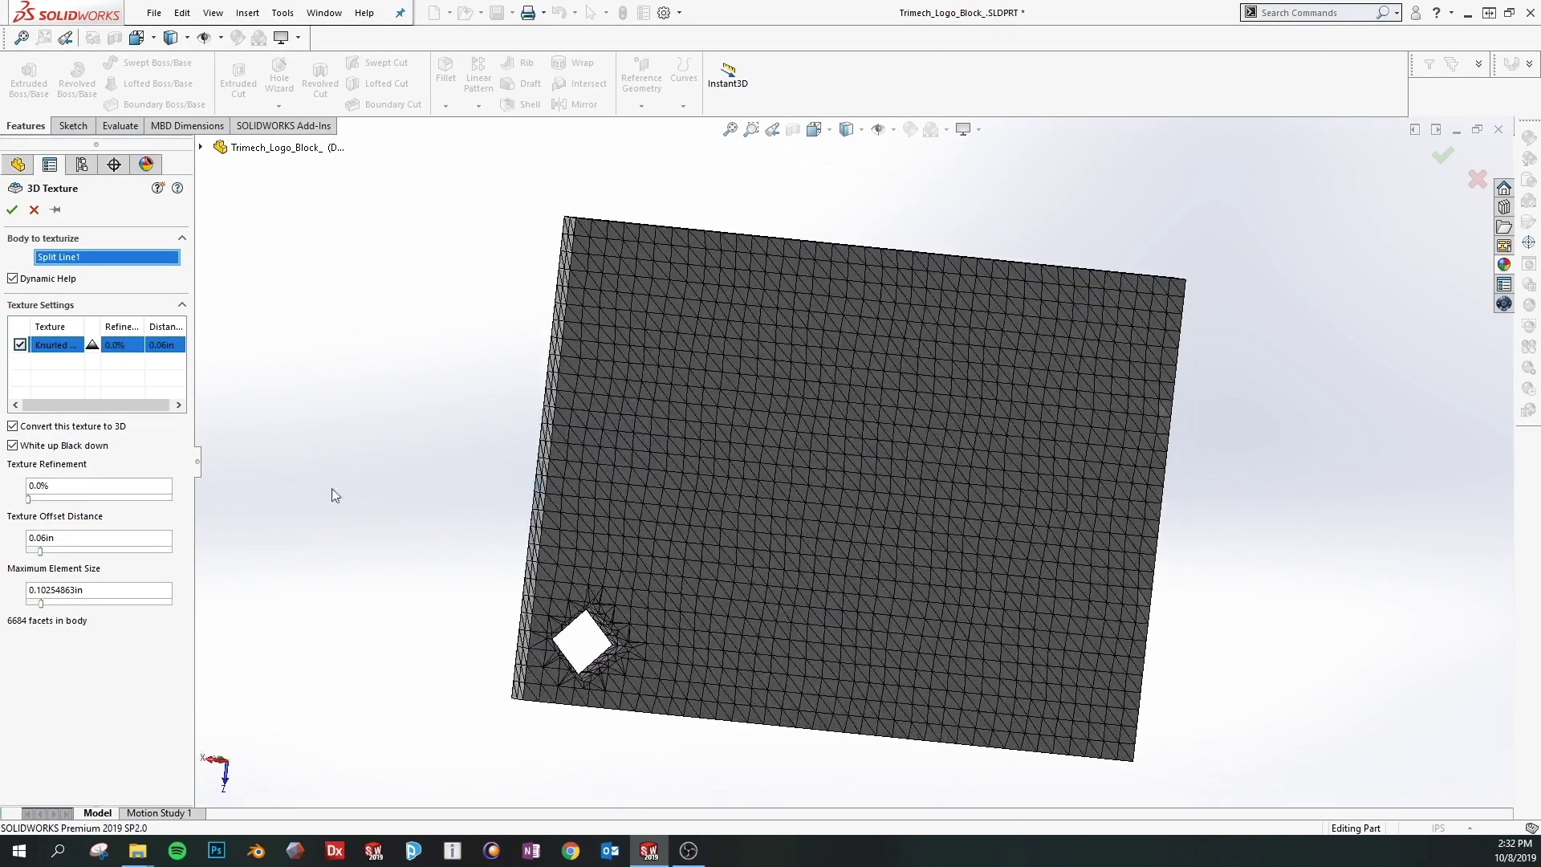
Raise the texture refinement to 80% (14263 facets) and orbit to check the mesh.
{"action": "left_click", "coordinate": [47, 497]}
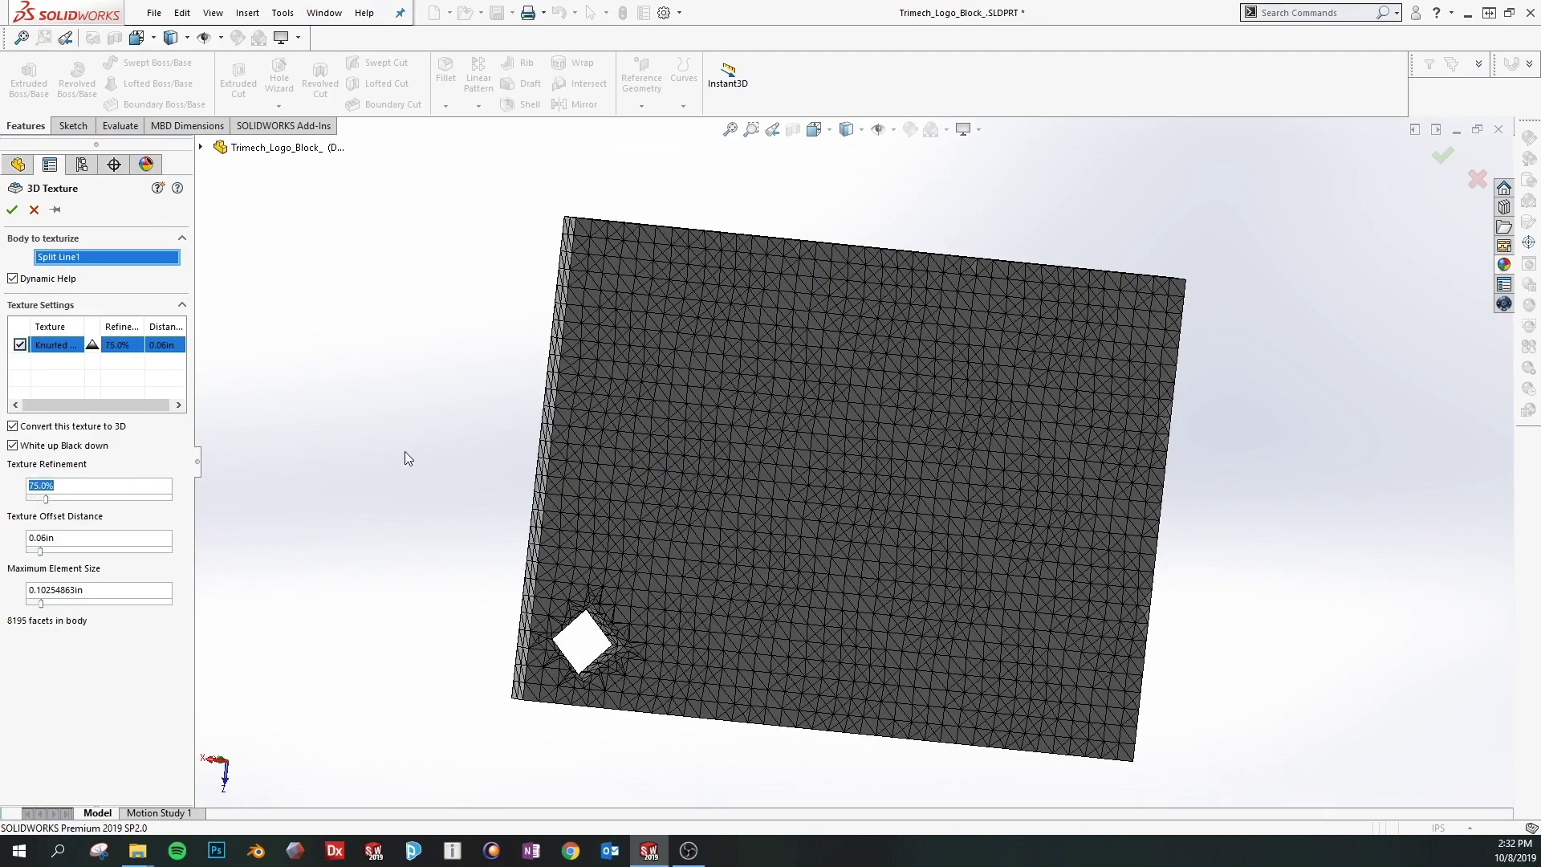
{"action": "middle_click_drag", "start_coordinate": [405, 457], "coordinate": [367, 447]}
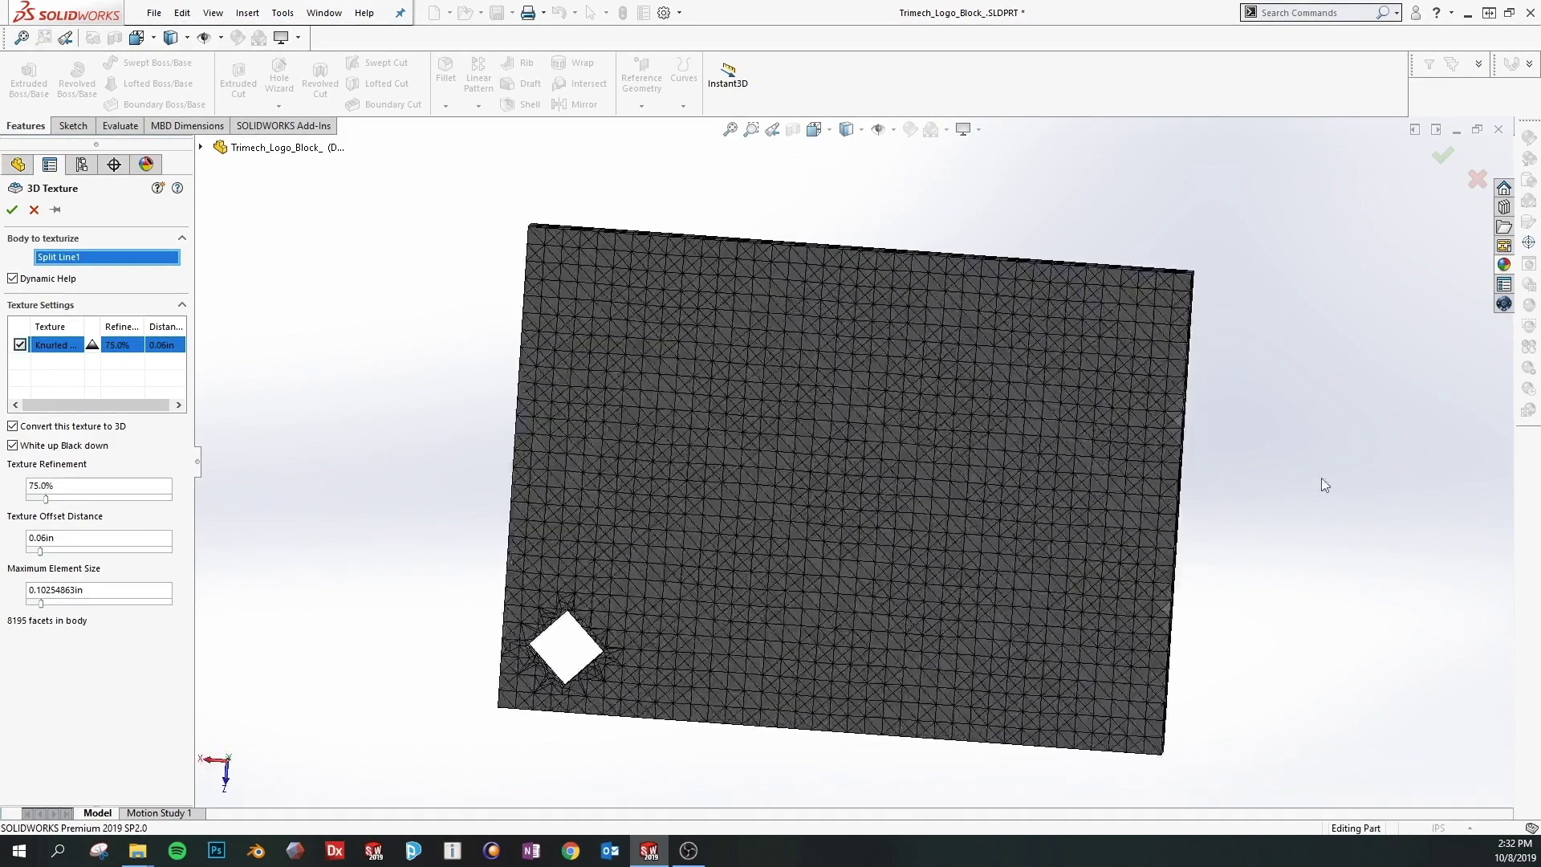
{"action": "middle_click_drag", "start_coordinate": [1324, 485], "coordinate": [1201, 486]}
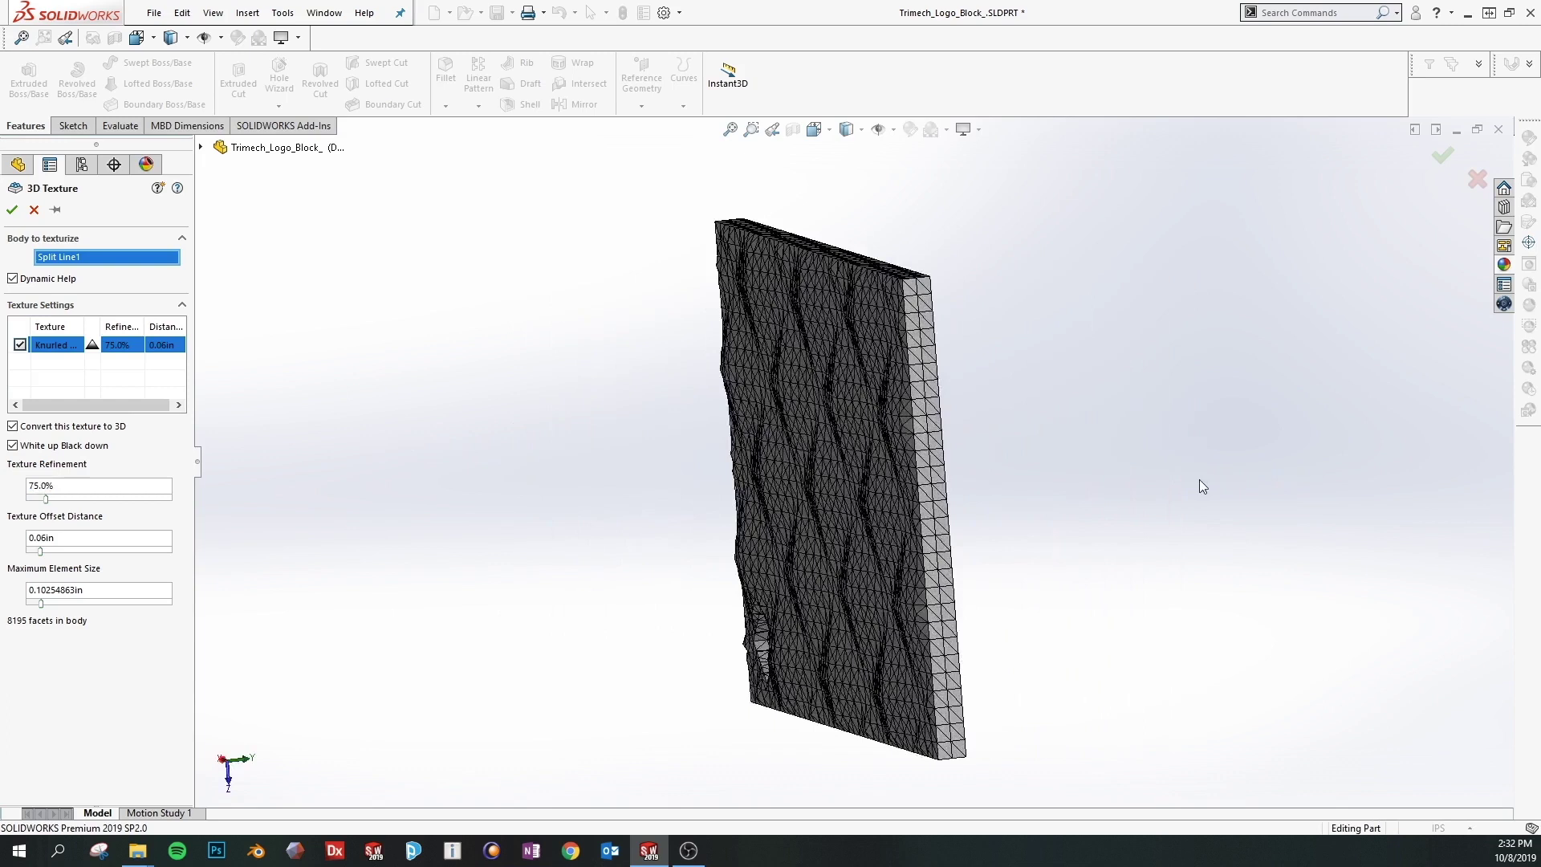
{"action": "left_click", "coordinate": [53, 500]}
{"action": "left_click_drag", "start_coordinate": [53, 500], "coordinate": [53, 500]}
{"action": "middle_click_drag", "start_coordinate": [537, 531], "coordinate": [481, 496]}
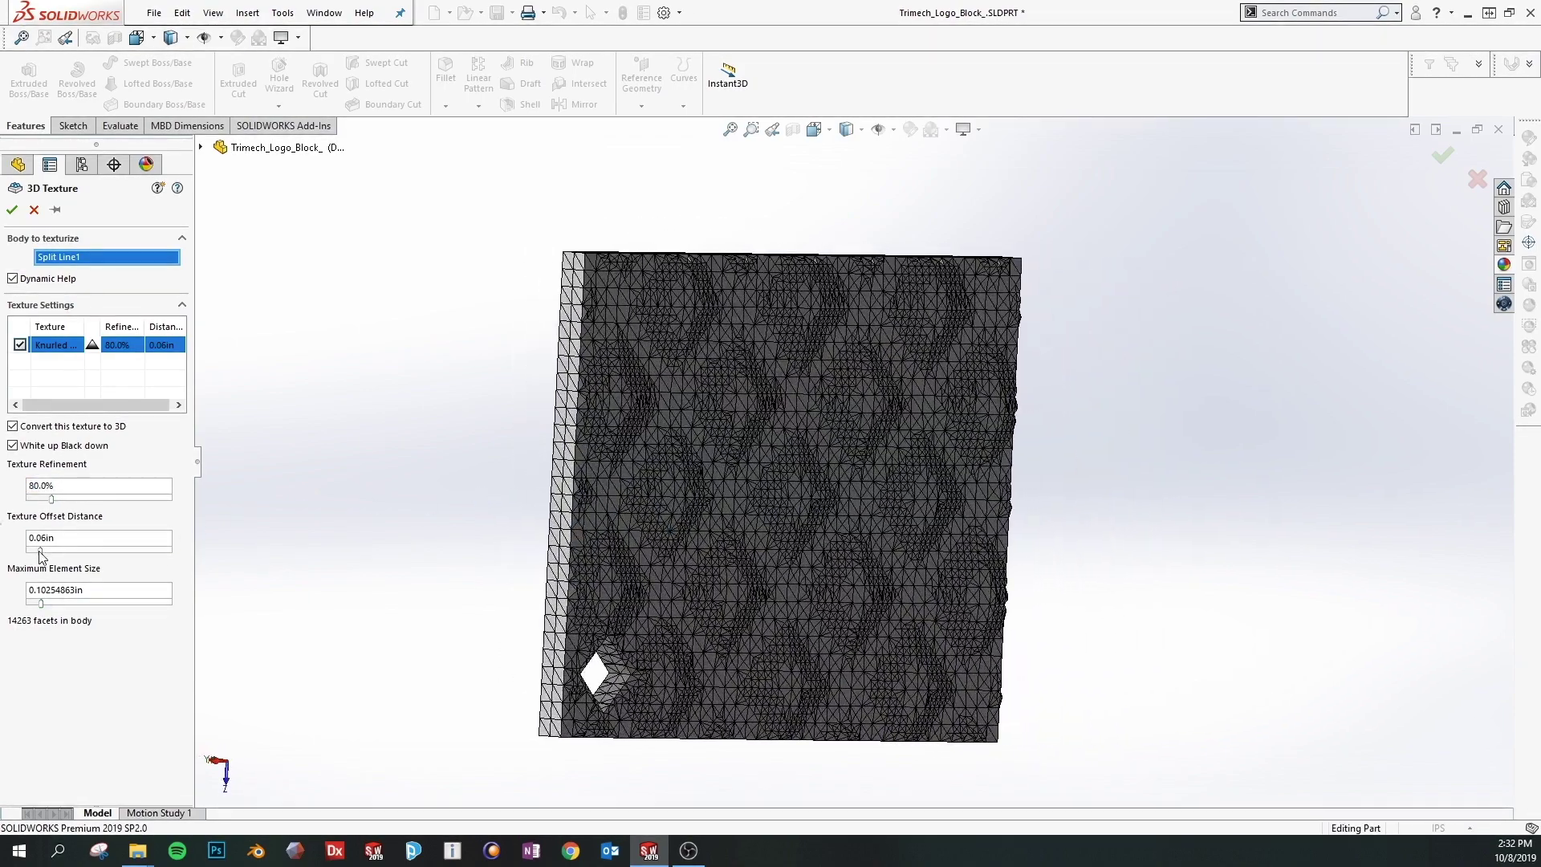
Confirm 3D Texture1 and convert its Graphic (Open) body to a mesh body, adding Imported1.
{"action": "left_click", "coordinate": [11, 209]}
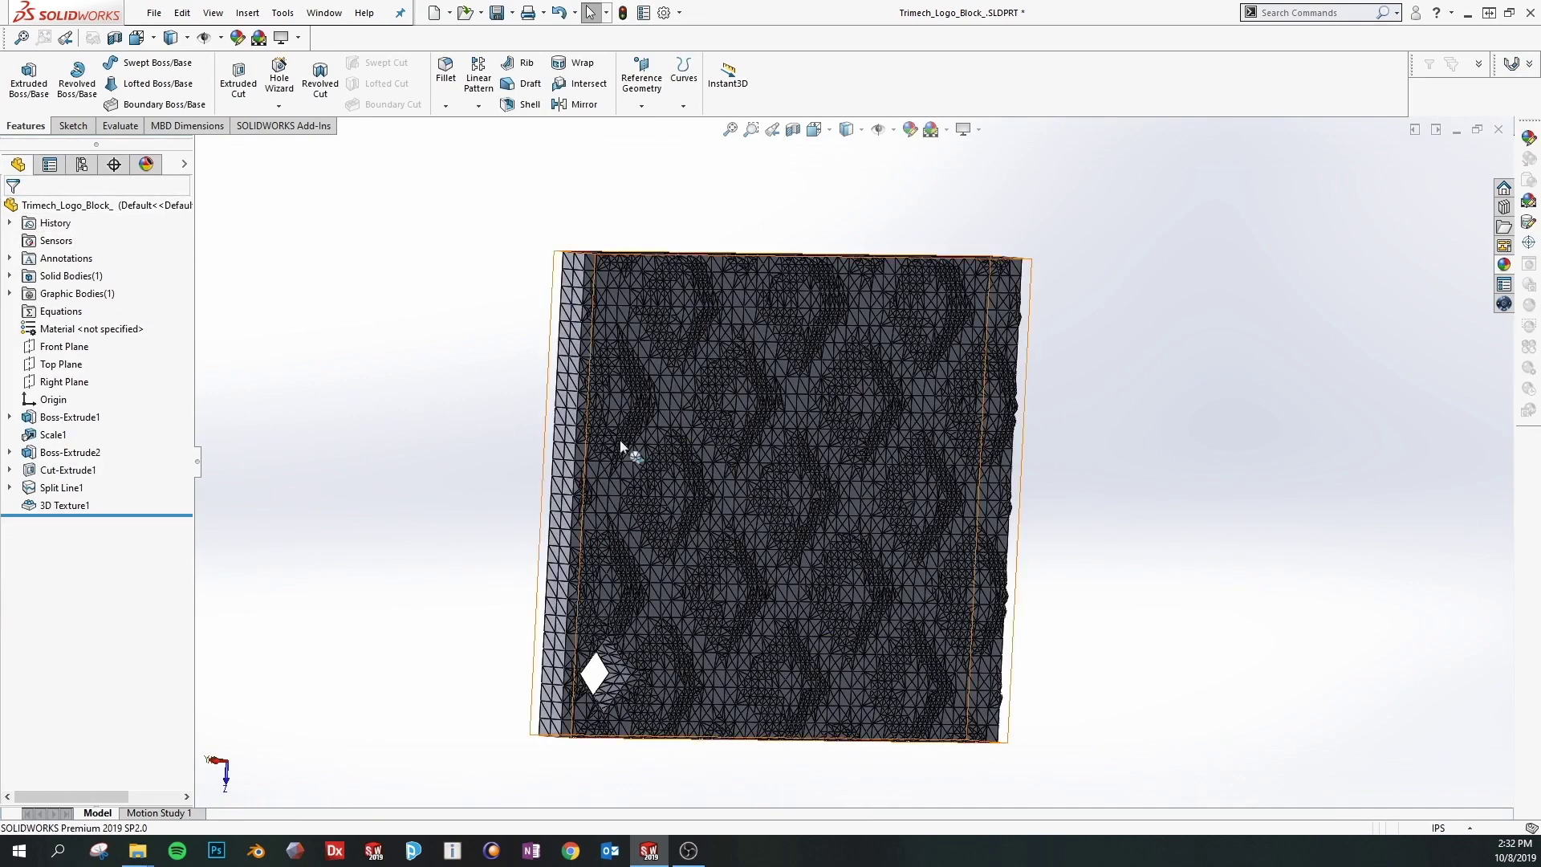
{"action": "right_click", "coordinate": [131, 313]}
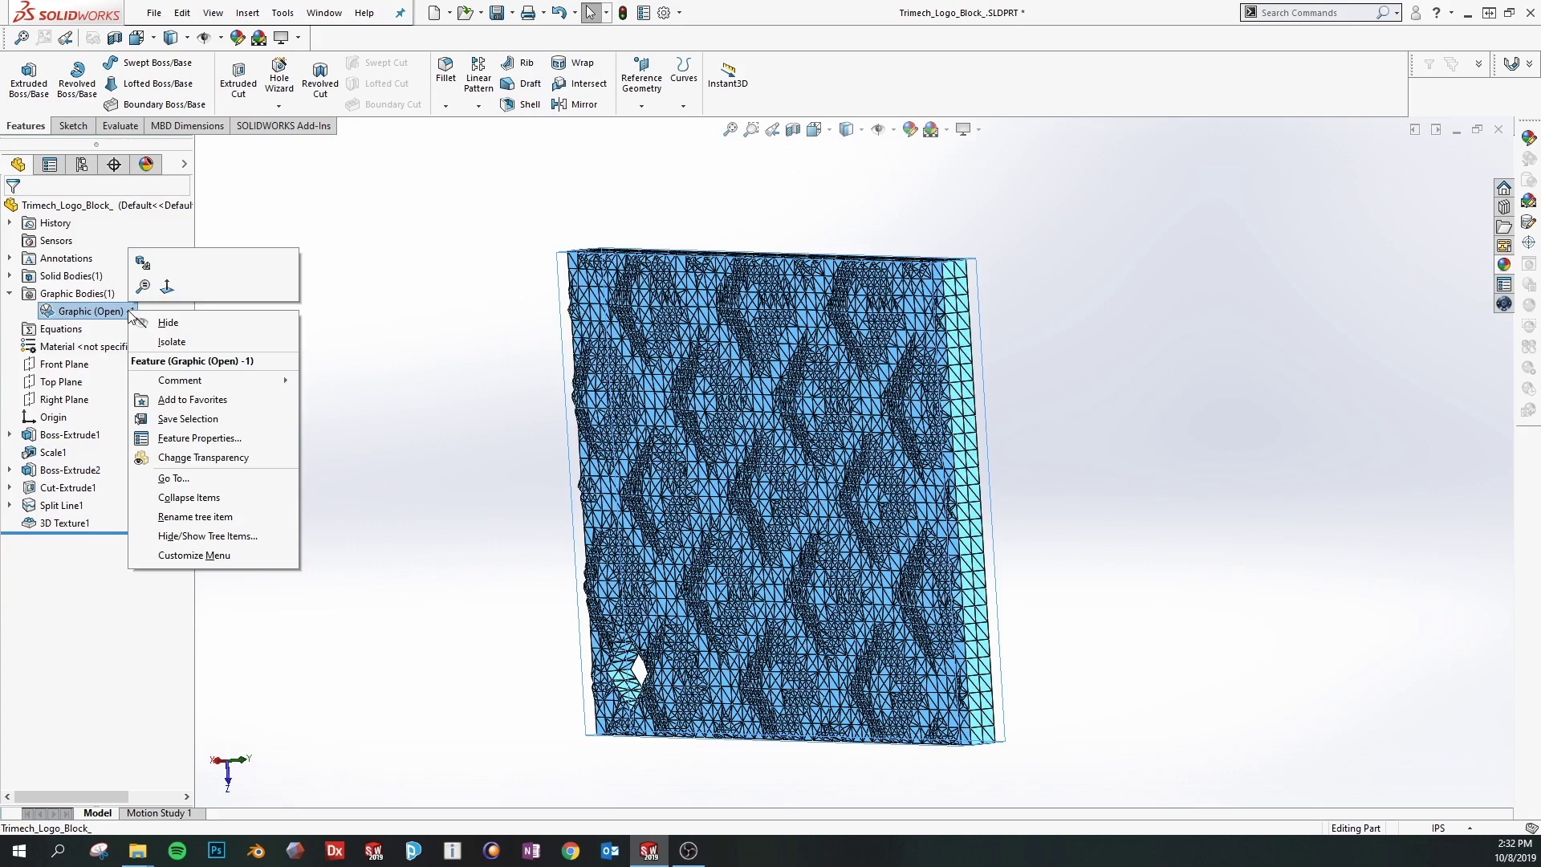
{"action": "left_click", "coordinate": [146, 262]}
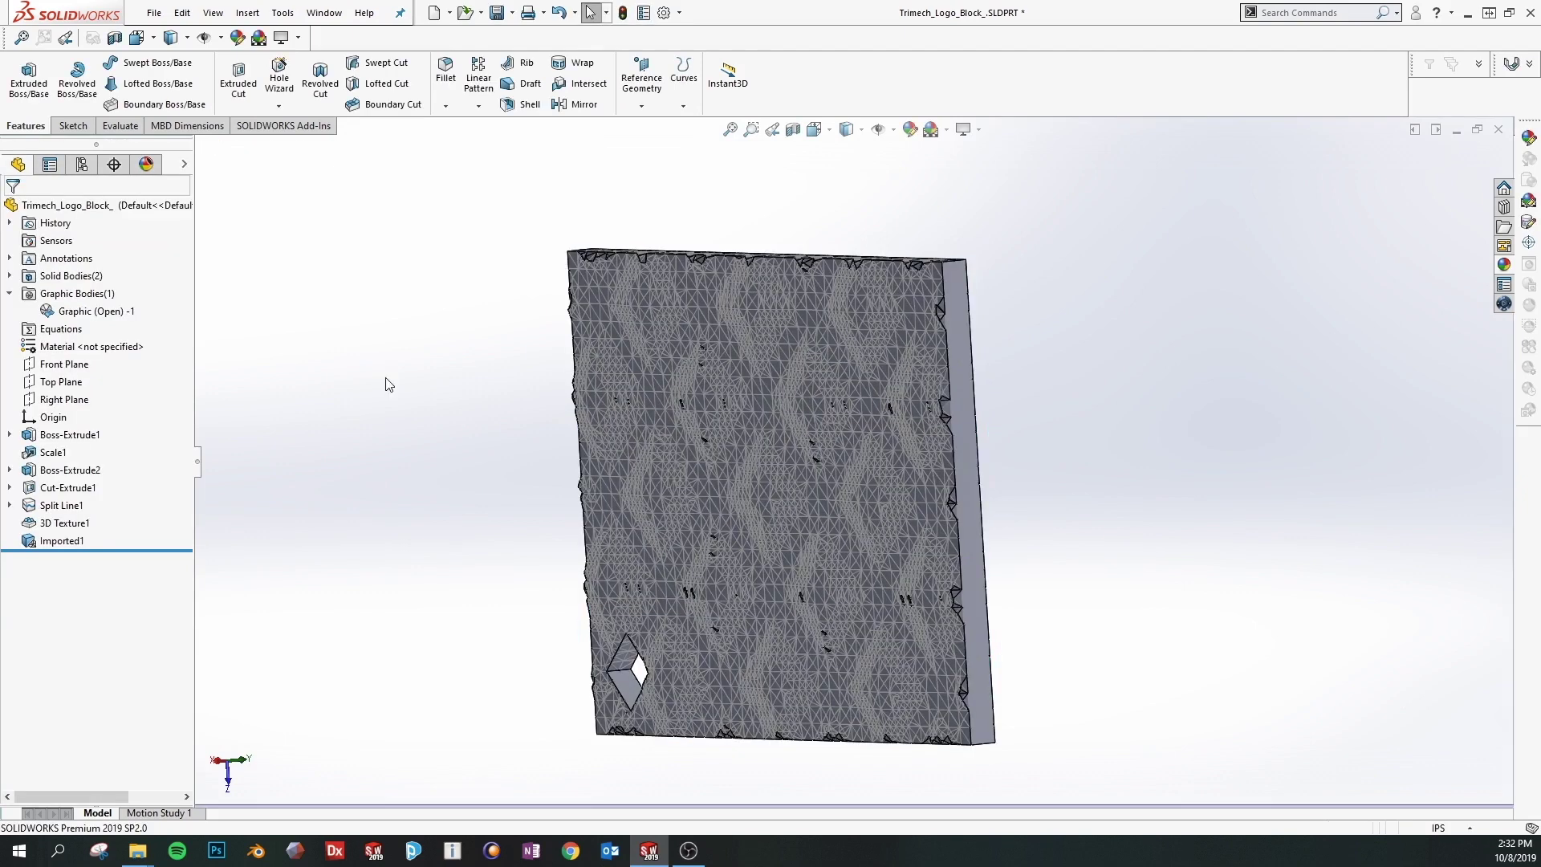
{"action": "left_click", "coordinate": [10, 293]}
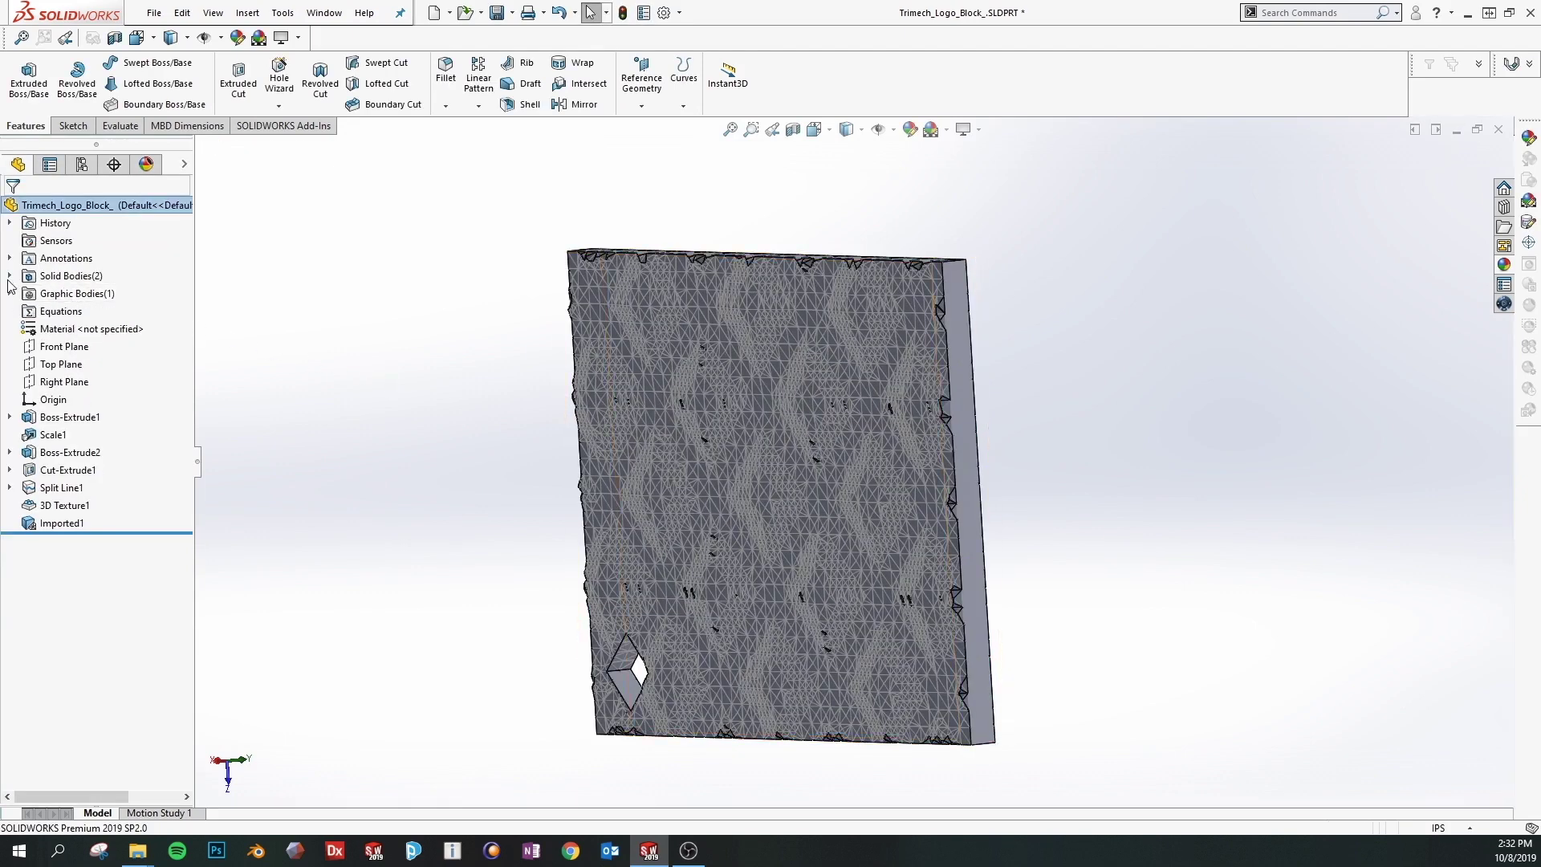
Expand Solid Bodies and Graphic Bodies and change the open graphic body's display.
{"action": "left_click", "coordinate": [10, 277]}
{"action": "left_click", "coordinate": [10, 330]}
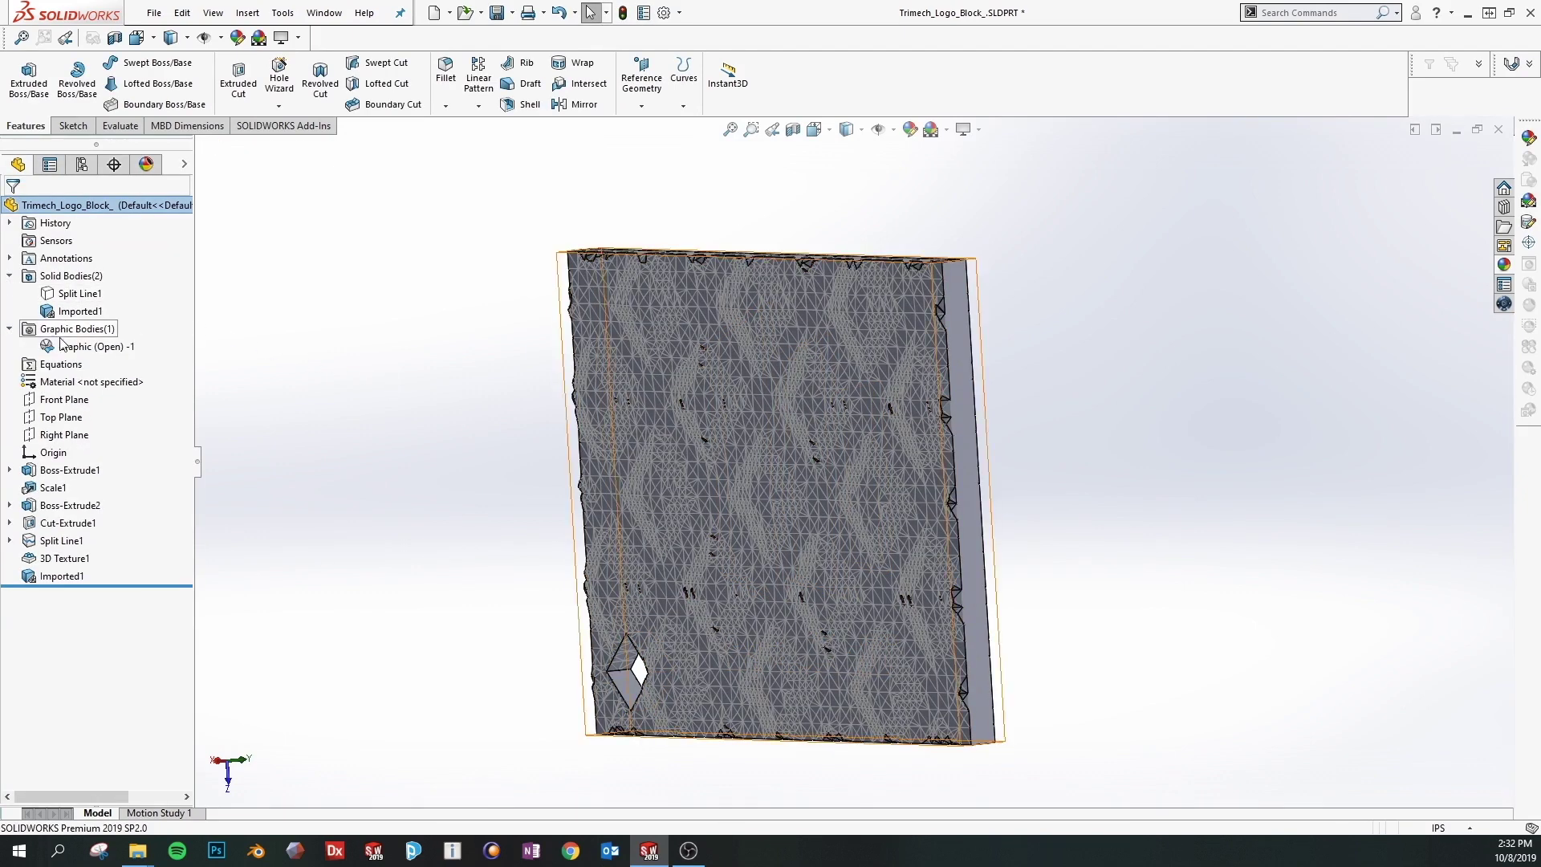
{"action": "right_click", "coordinate": [67, 350]}
{"action": "left_click", "coordinate": [96, 357]}
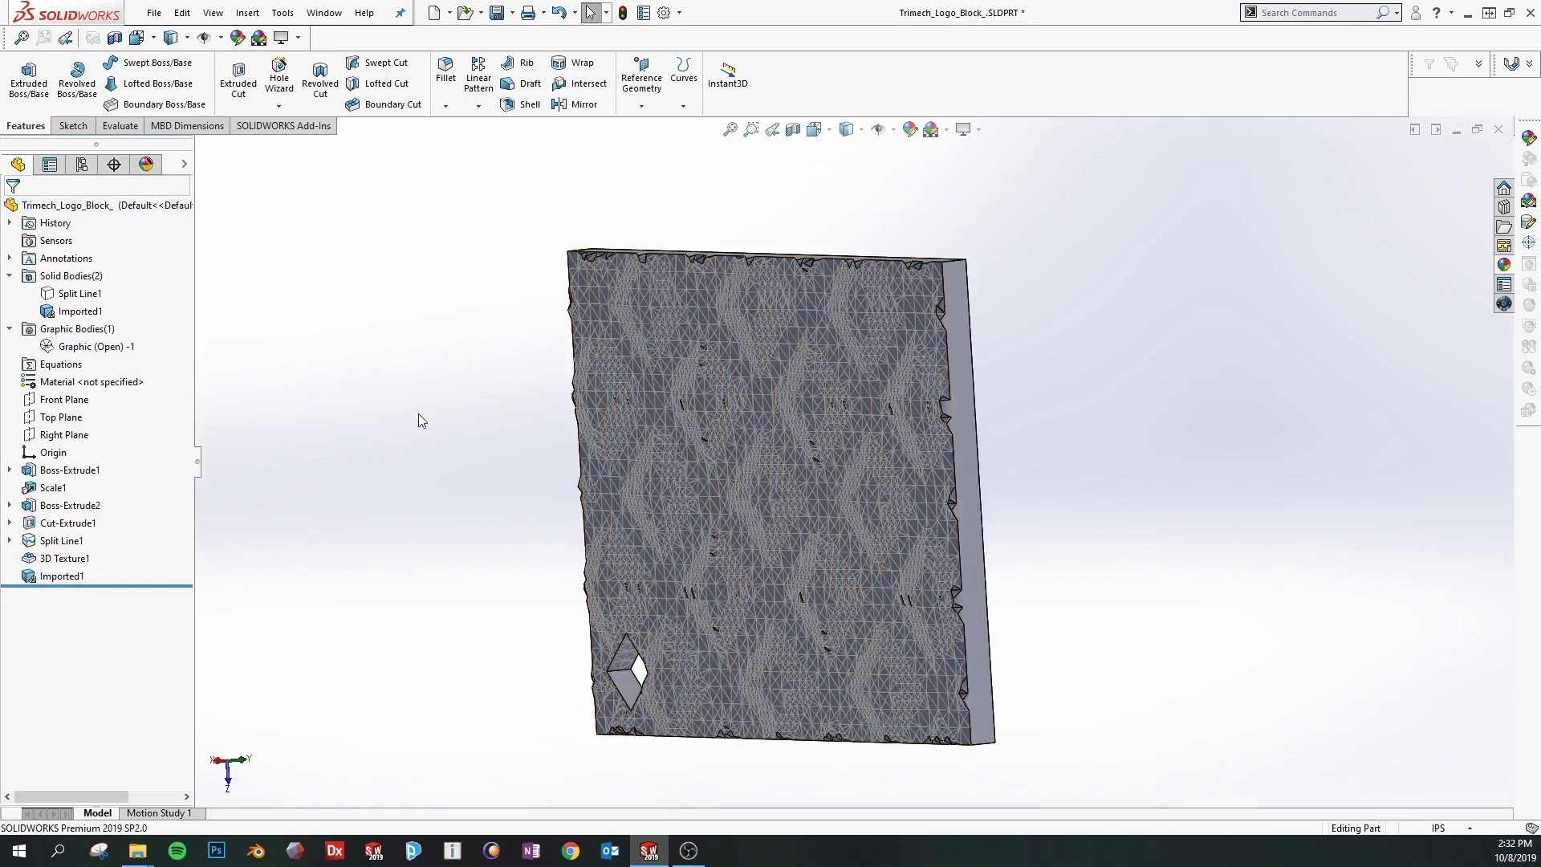
{"action": "middle_click_drag", "start_coordinate": [418, 421], "coordinate": [553, 401]}
Hide the Imported1 mesh body and show the textured Split Line1 body to compare.
{"action": "left_click", "coordinate": [66, 311]}
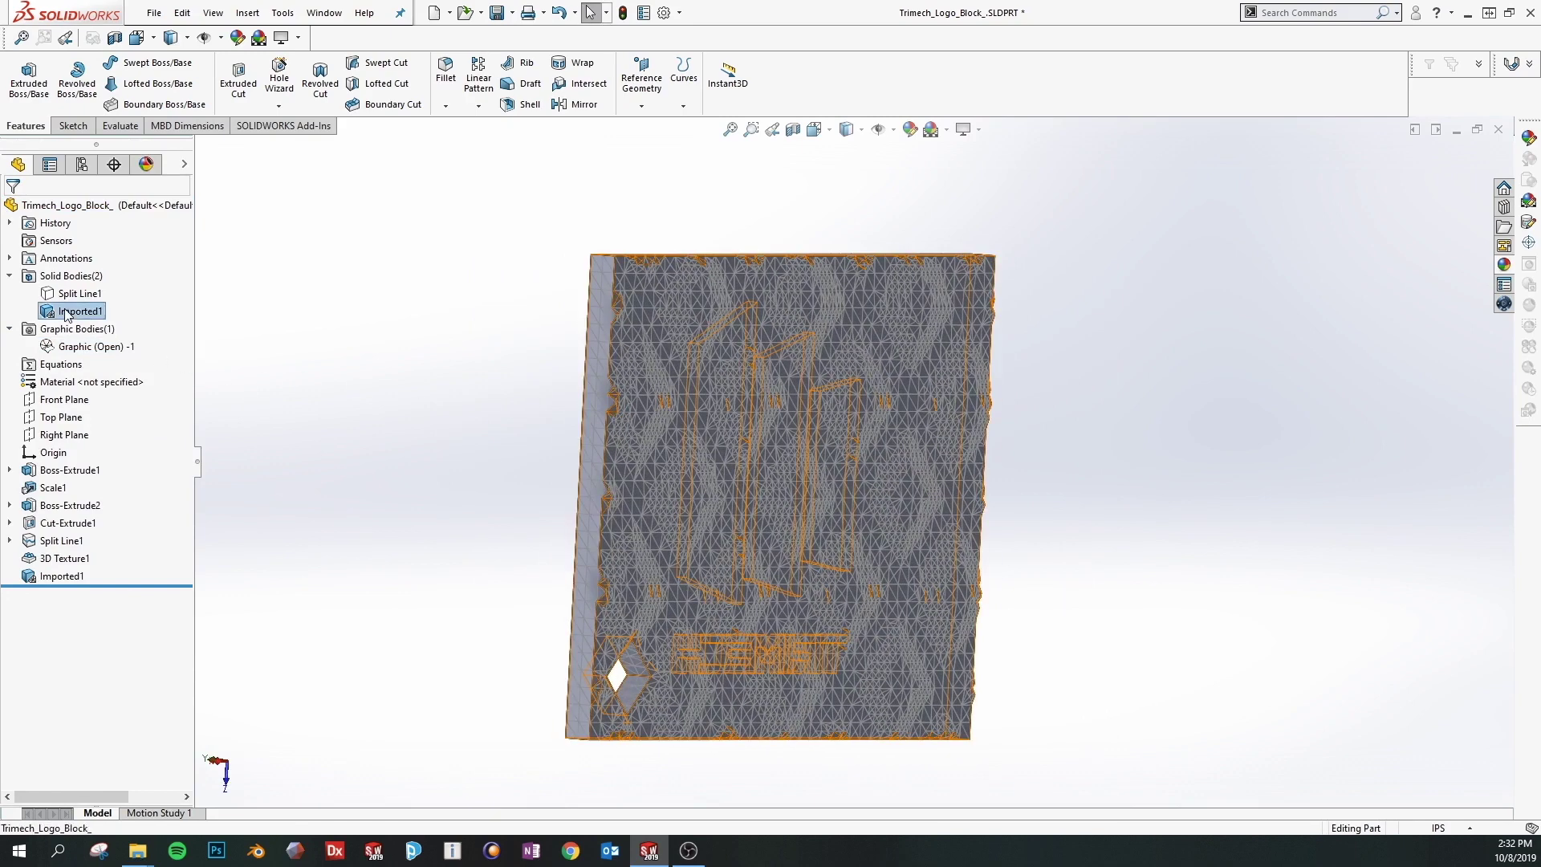
{"action": "right_click", "coordinate": [67, 311]}
{"action": "left_click", "coordinate": [76, 281]}
{"action": "right_click", "coordinate": [82, 295]}
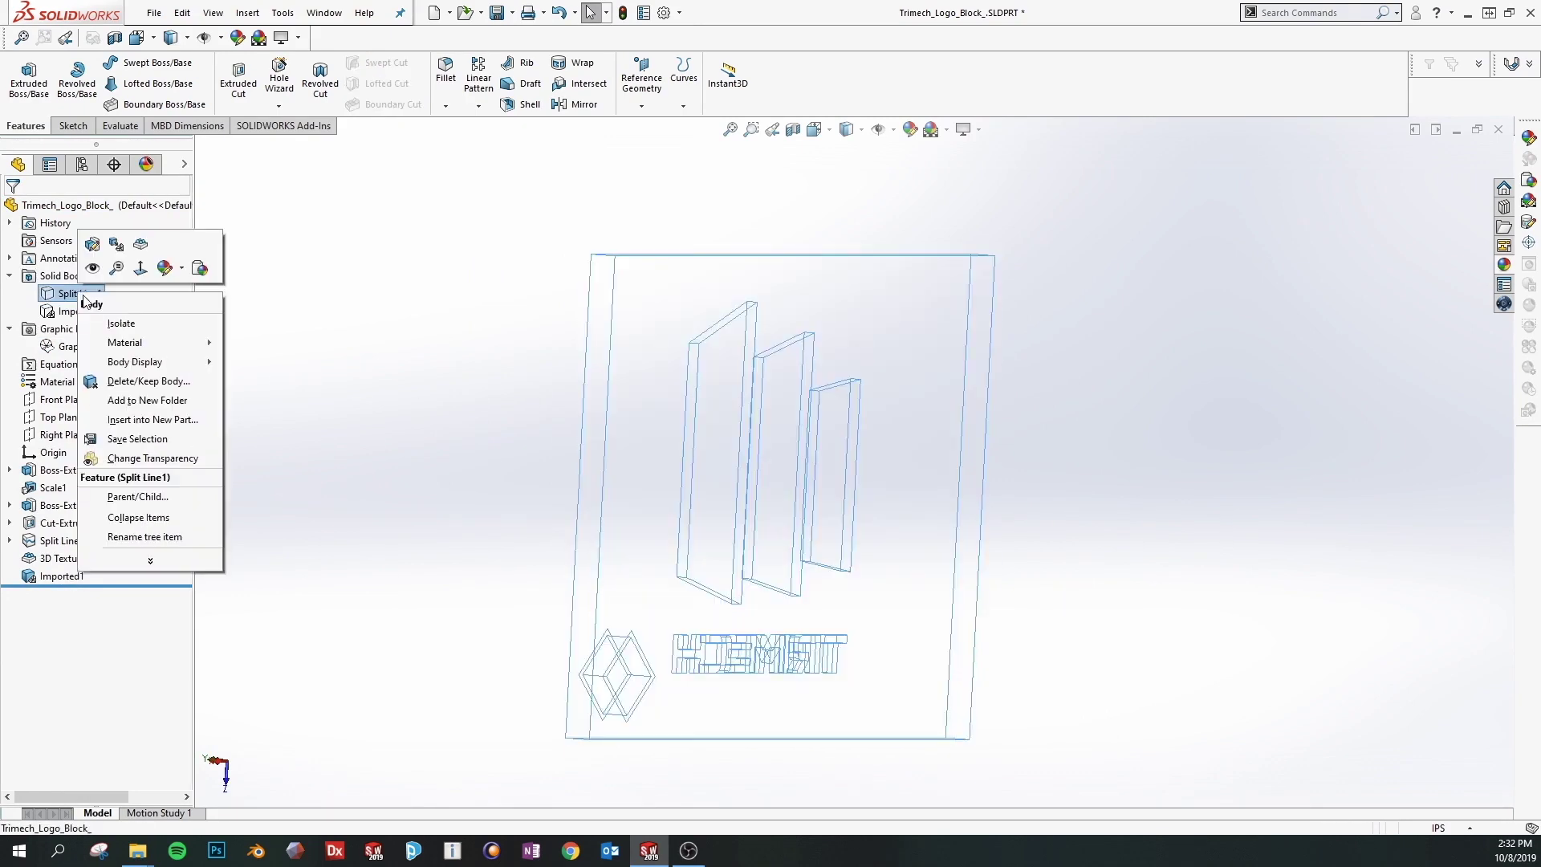
{"action": "left_click", "coordinate": [93, 267]}
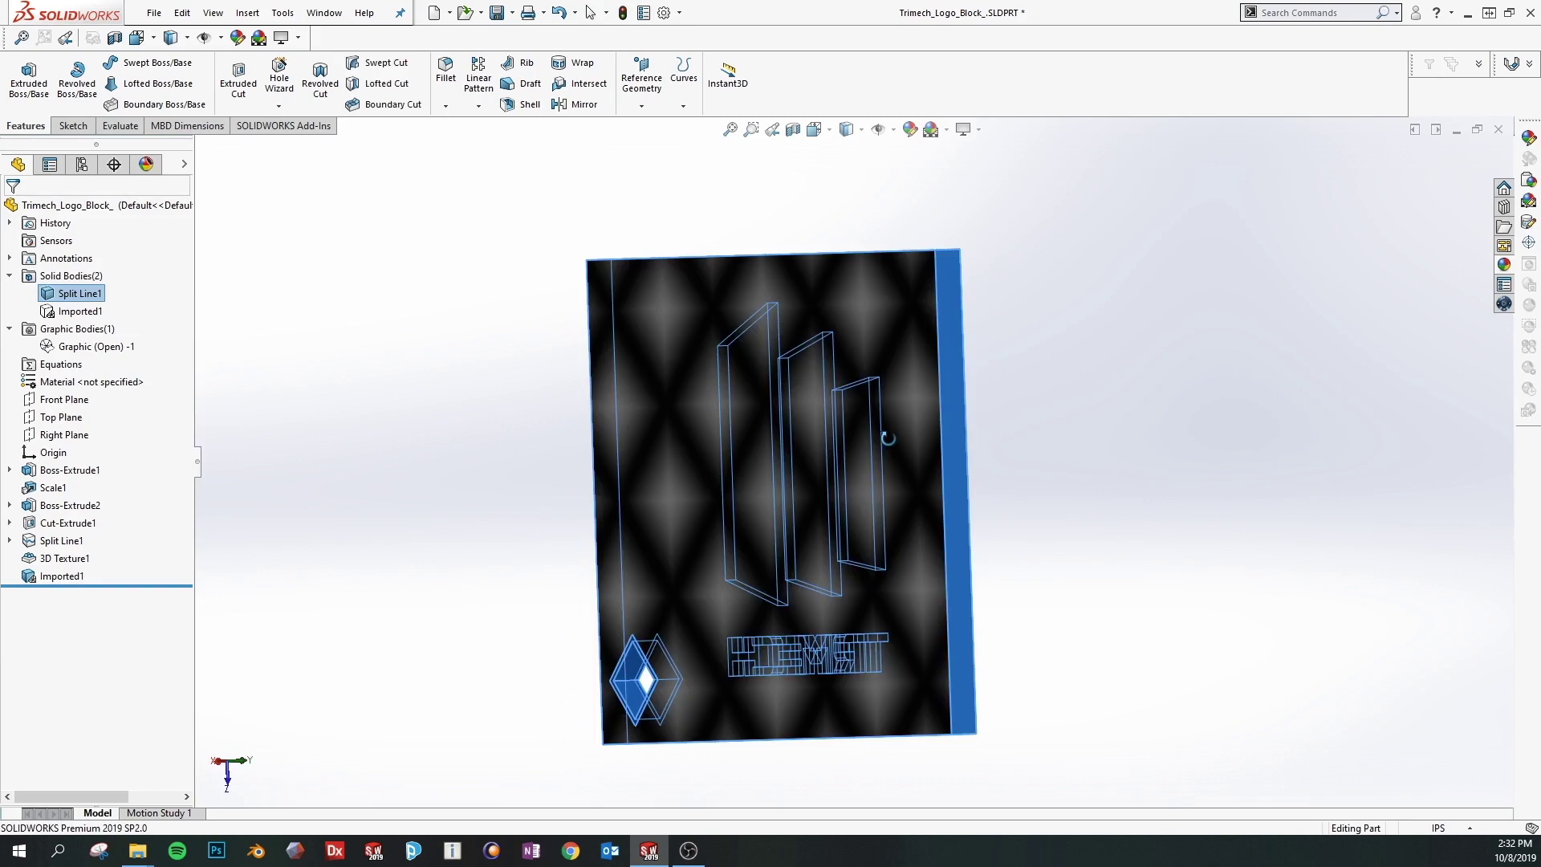
Show Imported1 again, hide Split Line1, and orbit to a near-front view.
{"action": "right_click", "coordinate": [95, 320]}
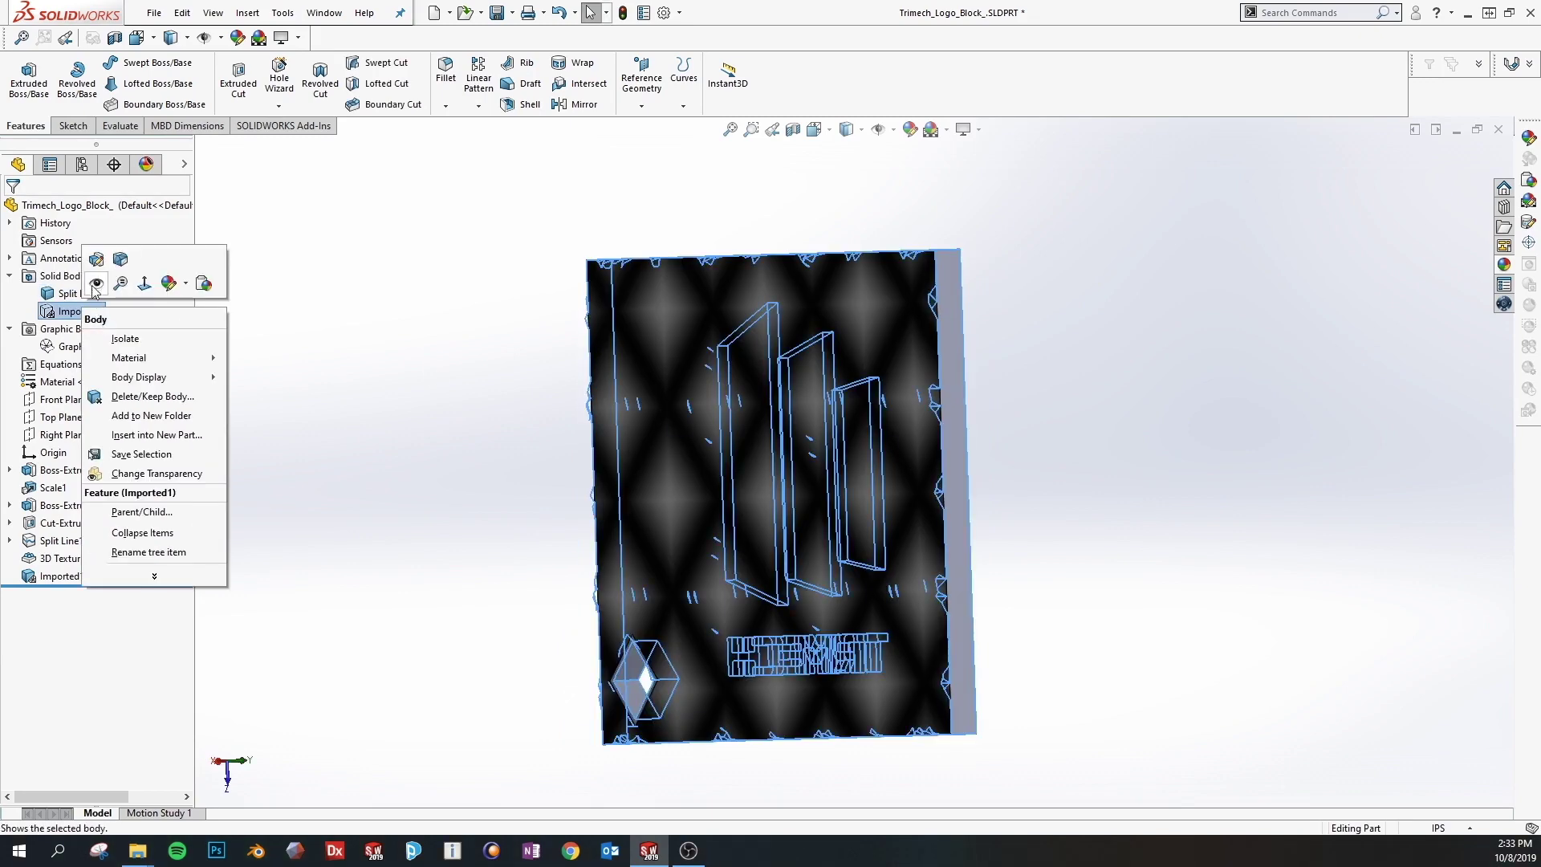
{"action": "left_click", "coordinate": [94, 285]}
{"action": "right_click", "coordinate": [83, 295]}
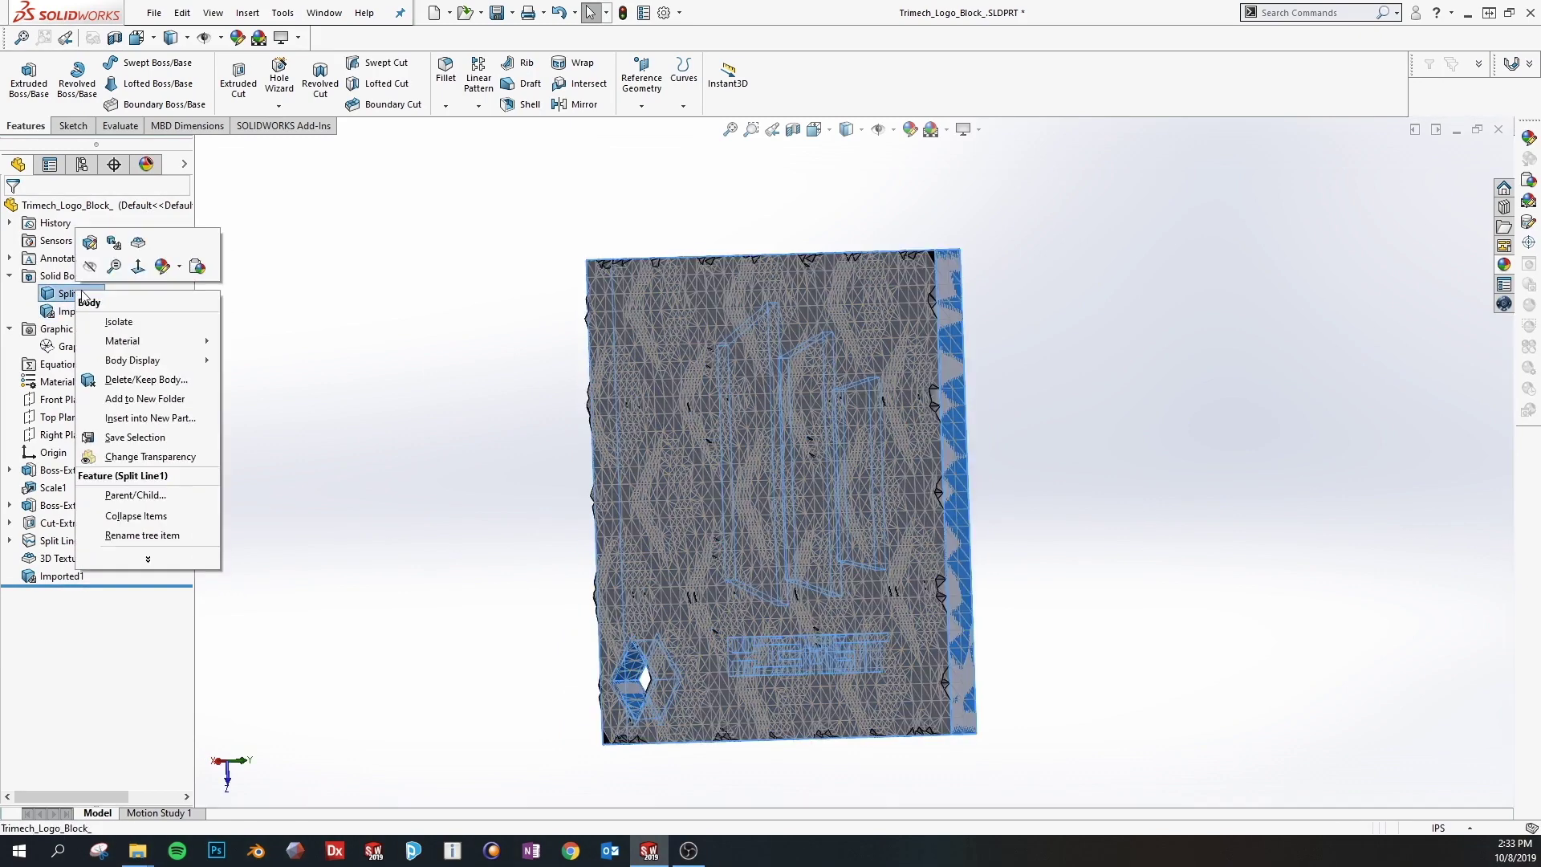
{"action": "left_click", "coordinate": [90, 267]}
{"action": "middle_click_drag", "start_coordinate": [473, 459], "coordinate": [337, 401]}
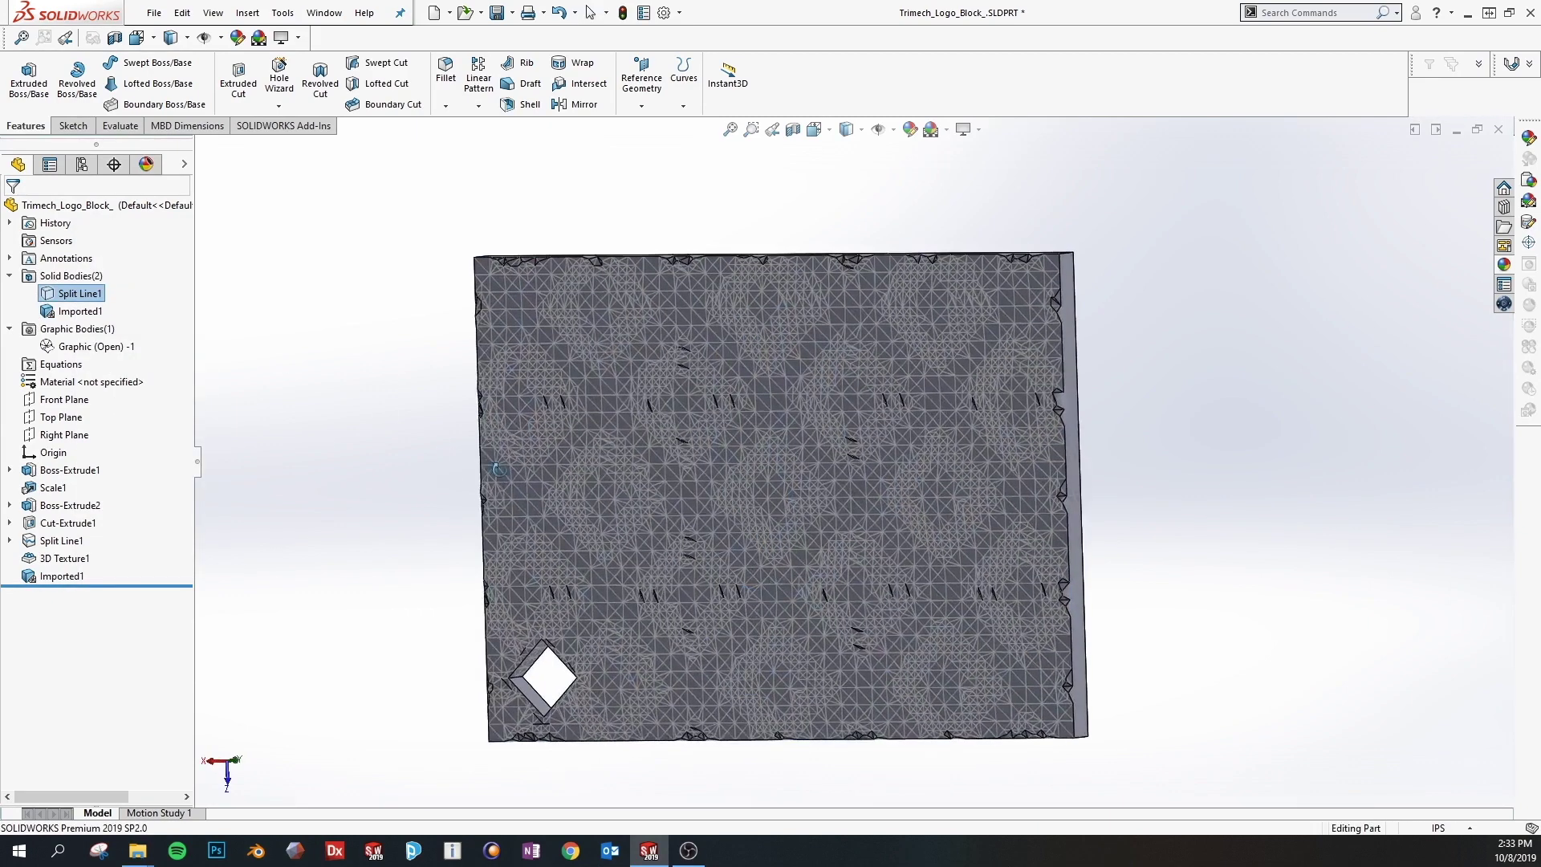
{"action": "left_click", "coordinate": [153, 13]}
Save the plaque to the Desktop as Trimech_Logo_Block_.STL with STL (*.stl) format.
{"action": "left_click", "coordinate": [195, 208]}
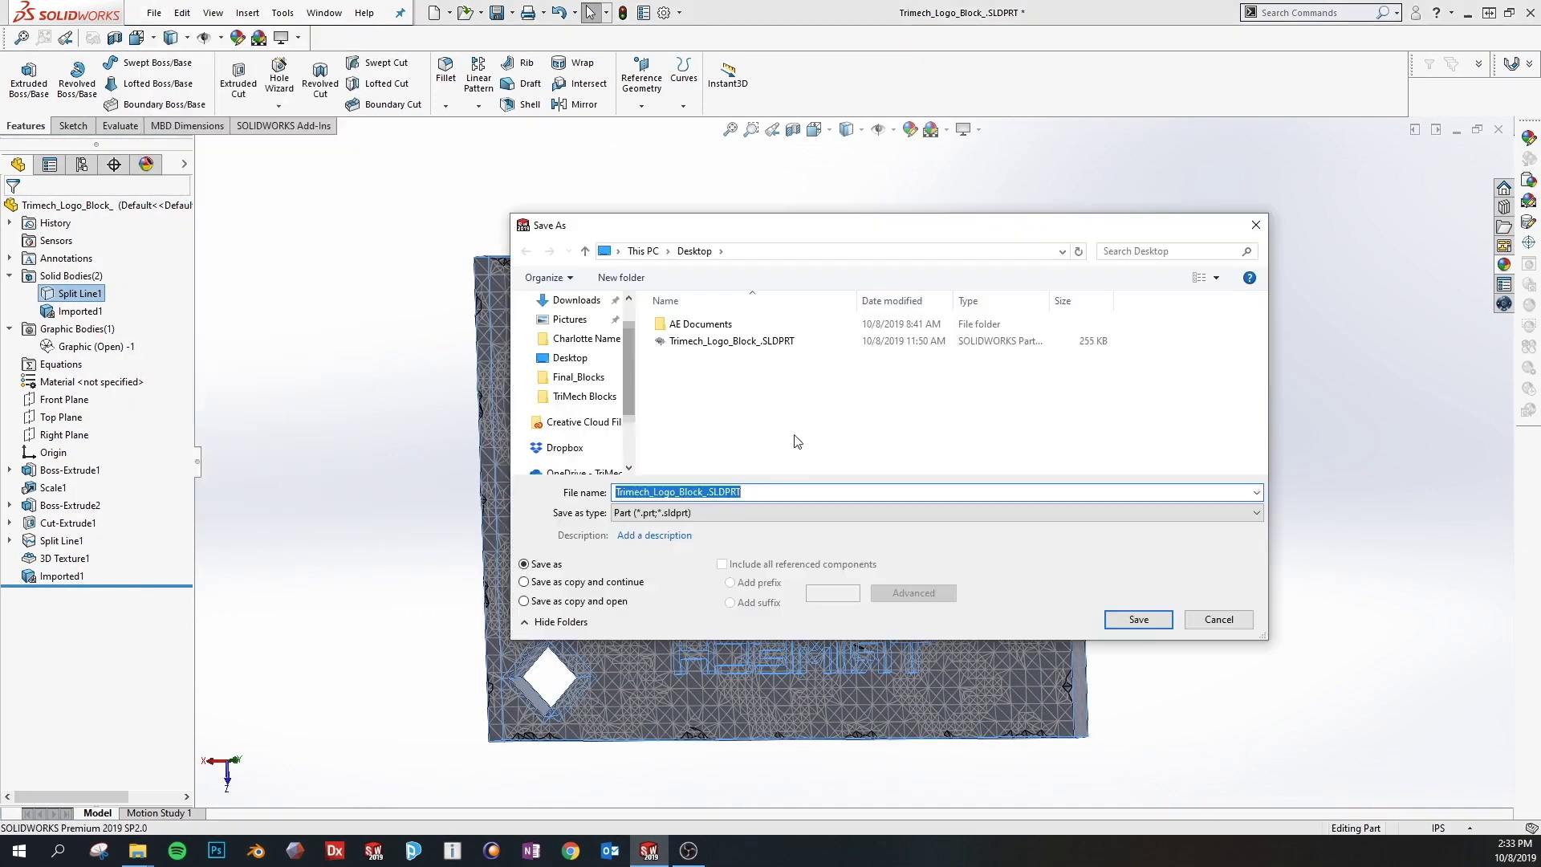
{"action": "left_click", "coordinate": [739, 512]}
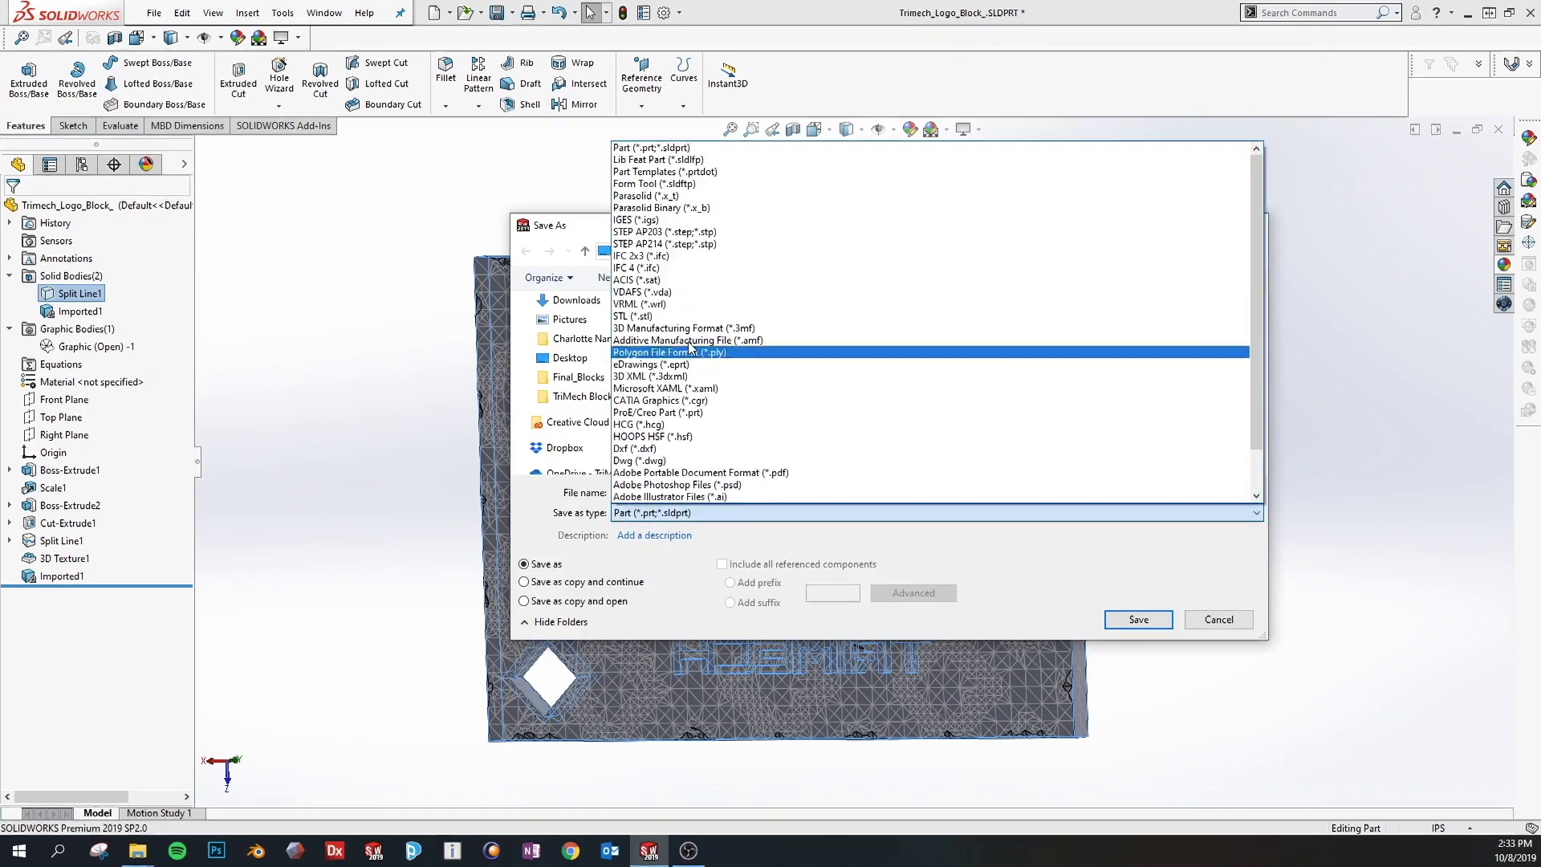
{"action": "left_click", "coordinate": [669, 316]}
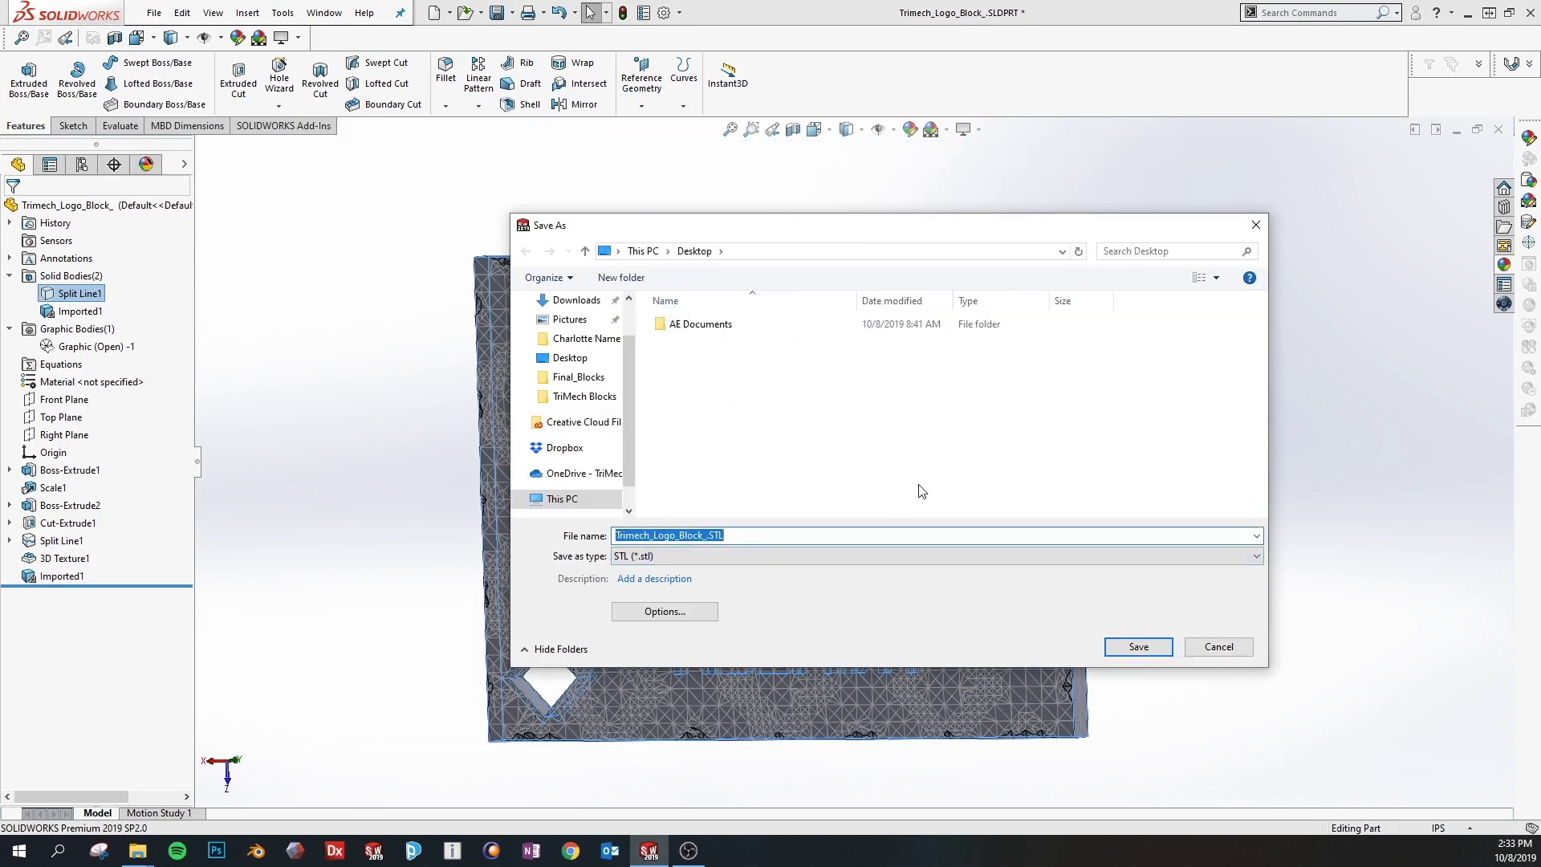
{"action": "left_click", "coordinate": [1136, 647]}
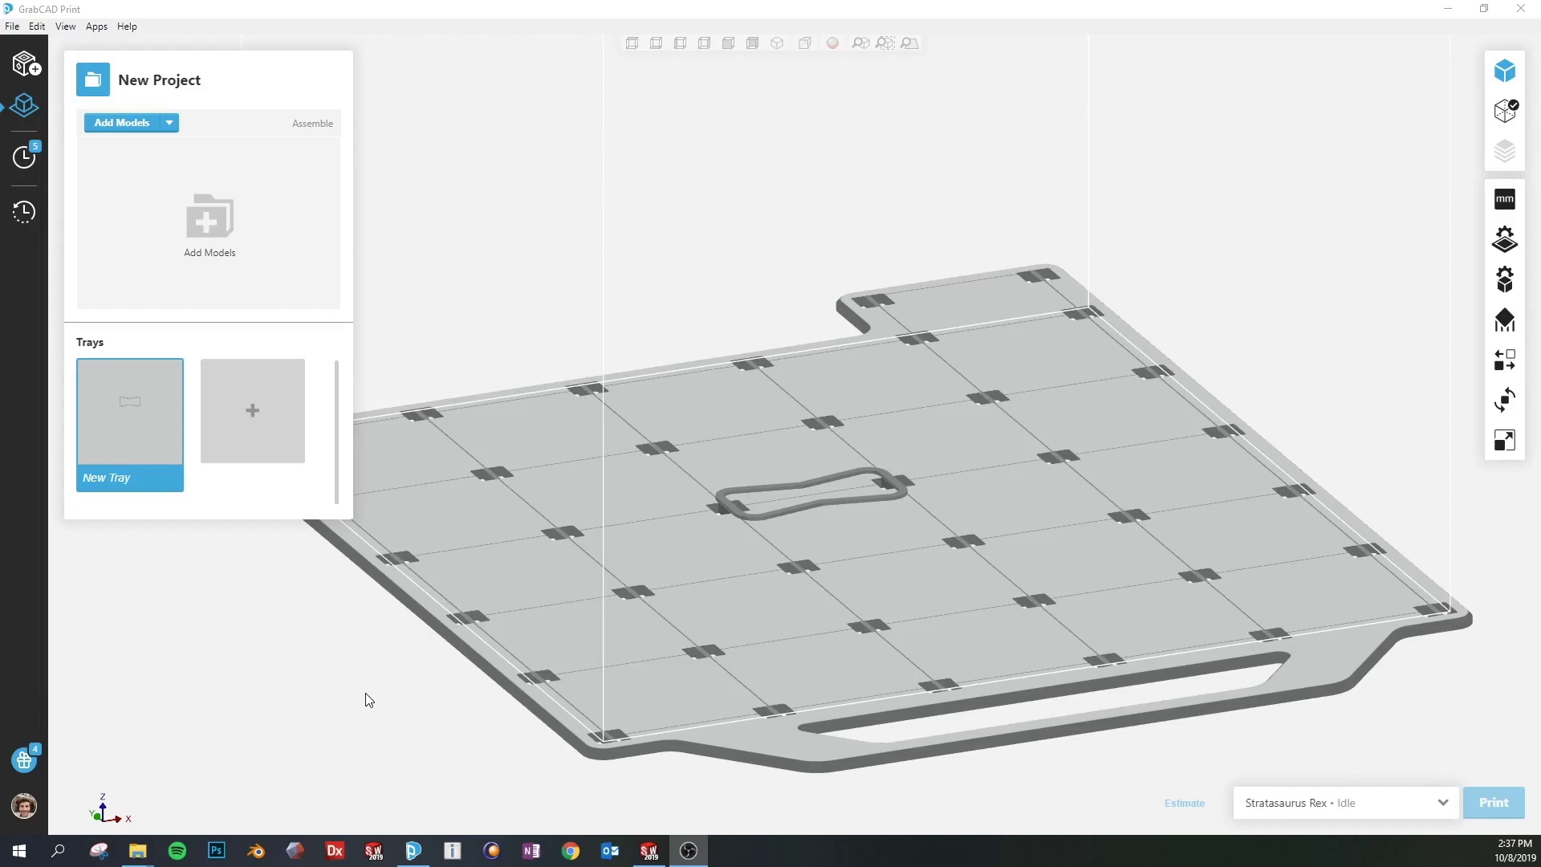
Add the Trimech_Logo_Block_.STL model to the GrabCAD Print tray.
{"action": "left_click", "coordinate": [141, 125]}
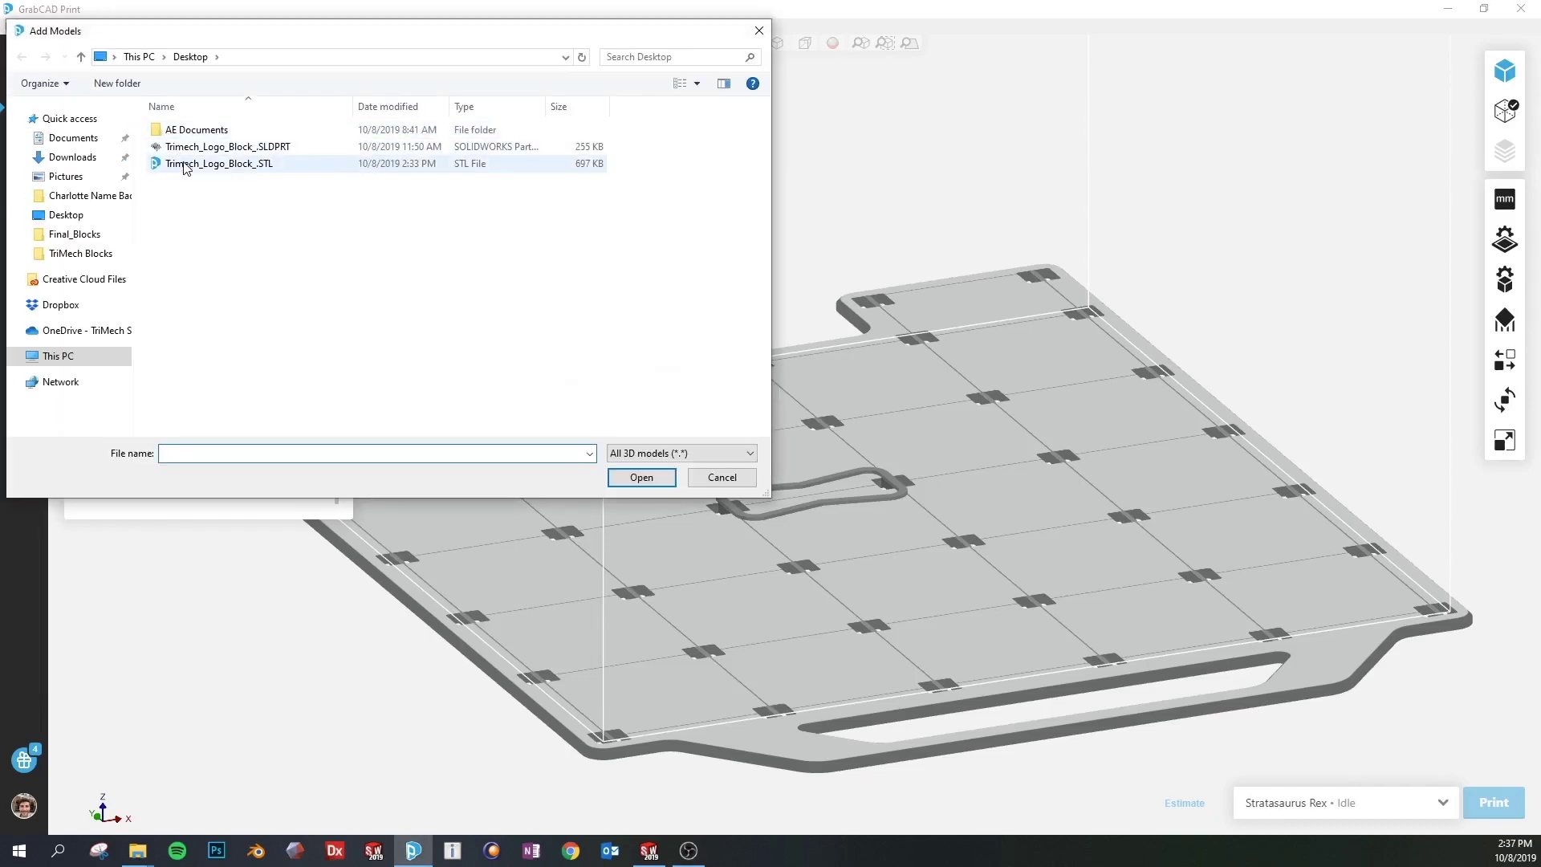
{"action": "left_click", "coordinate": [185, 162]}
{"action": "left_click", "coordinate": [642, 478]}
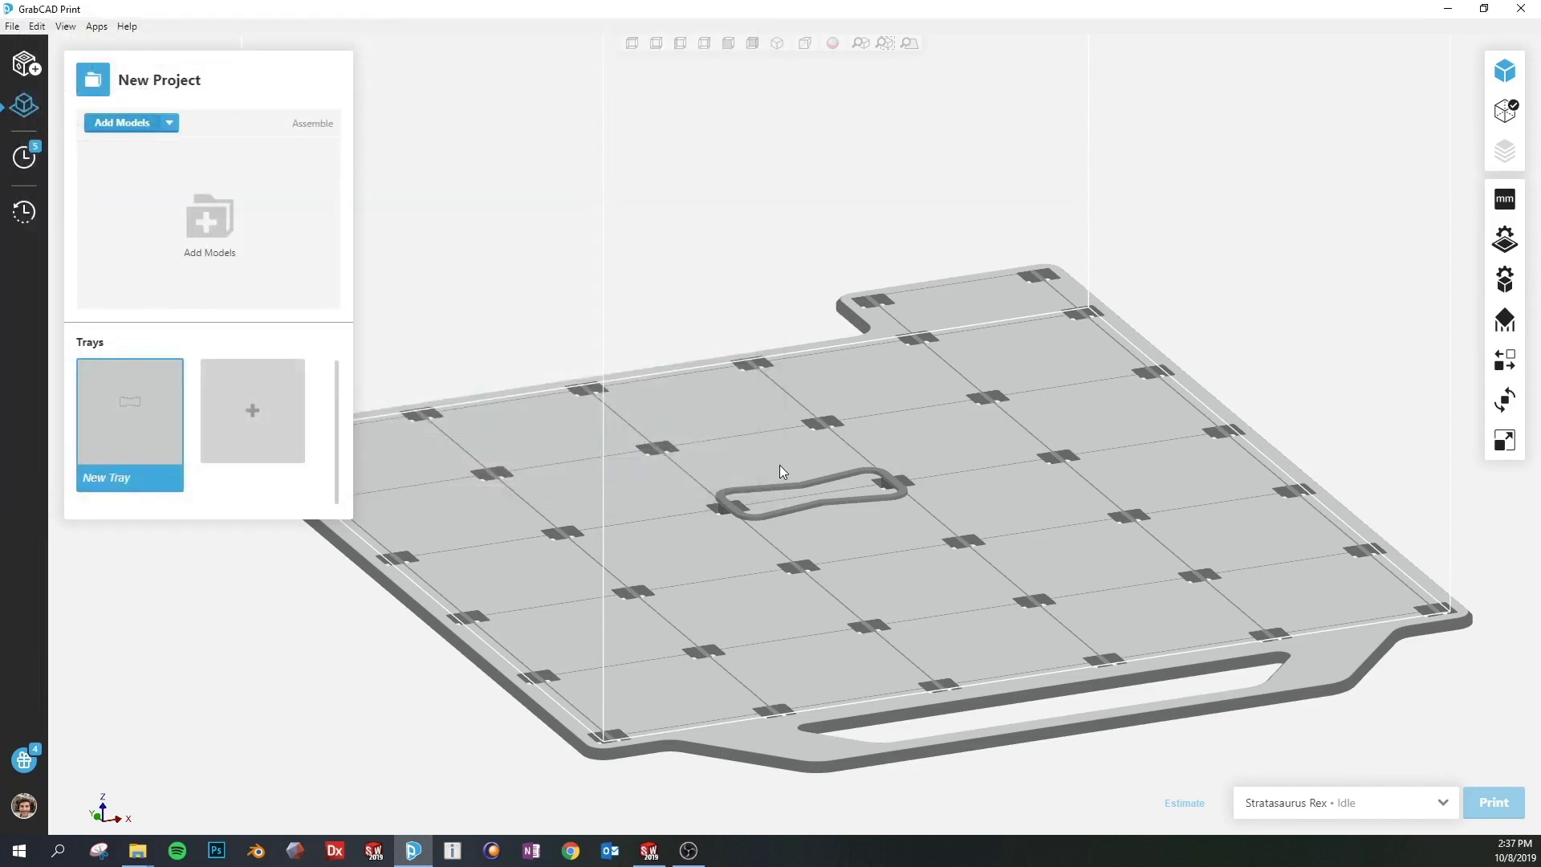
Use Orient Face to Plane and pick the plaque's textured front face.
{"action": "left_click", "coordinate": [1507, 404]}
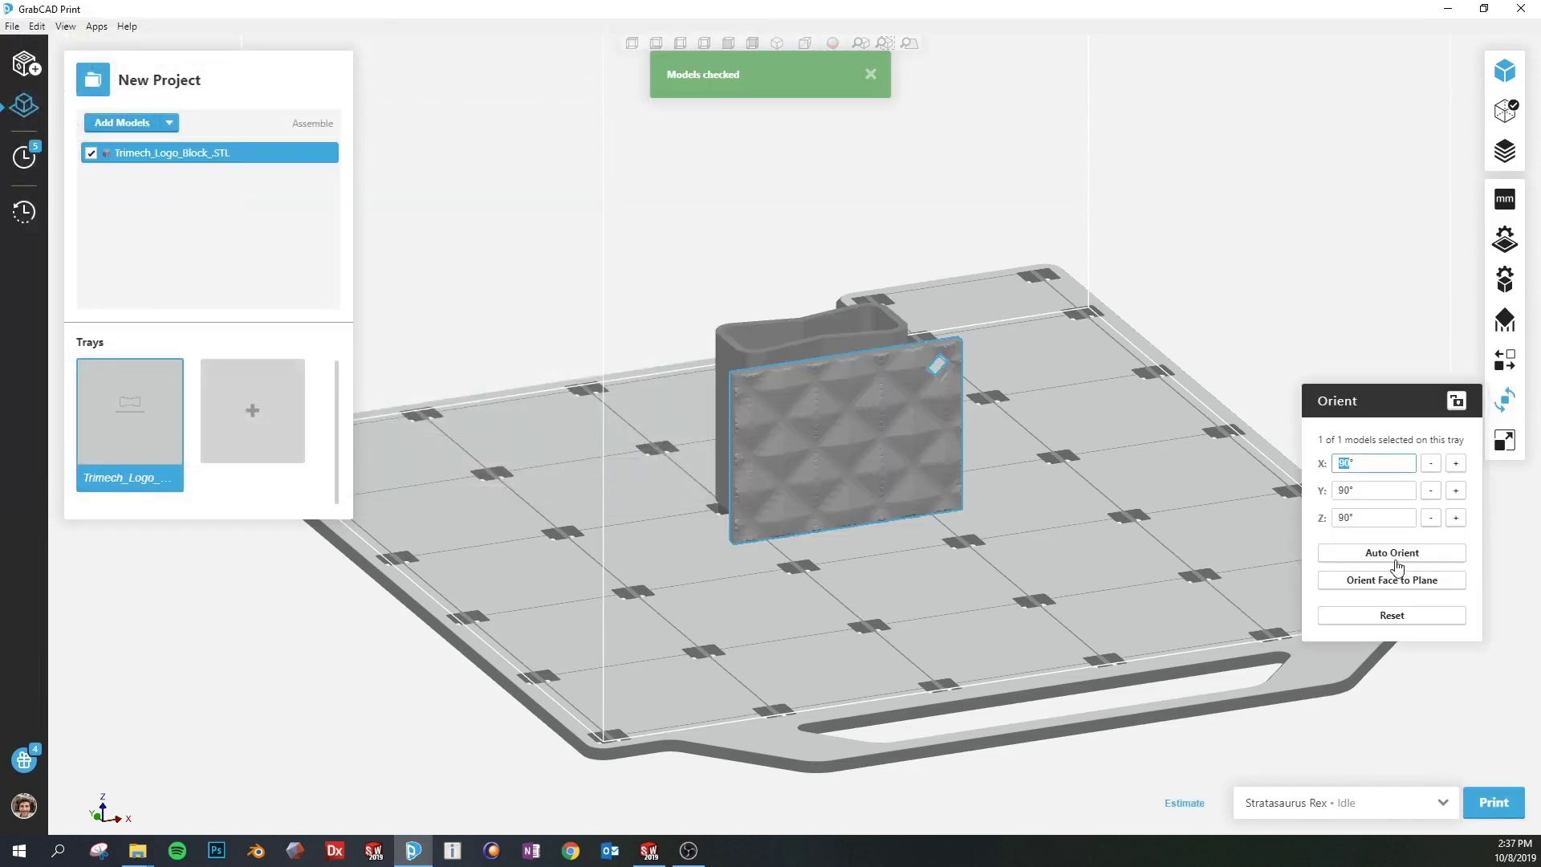
{"action": "left_click", "coordinate": [1391, 580]}
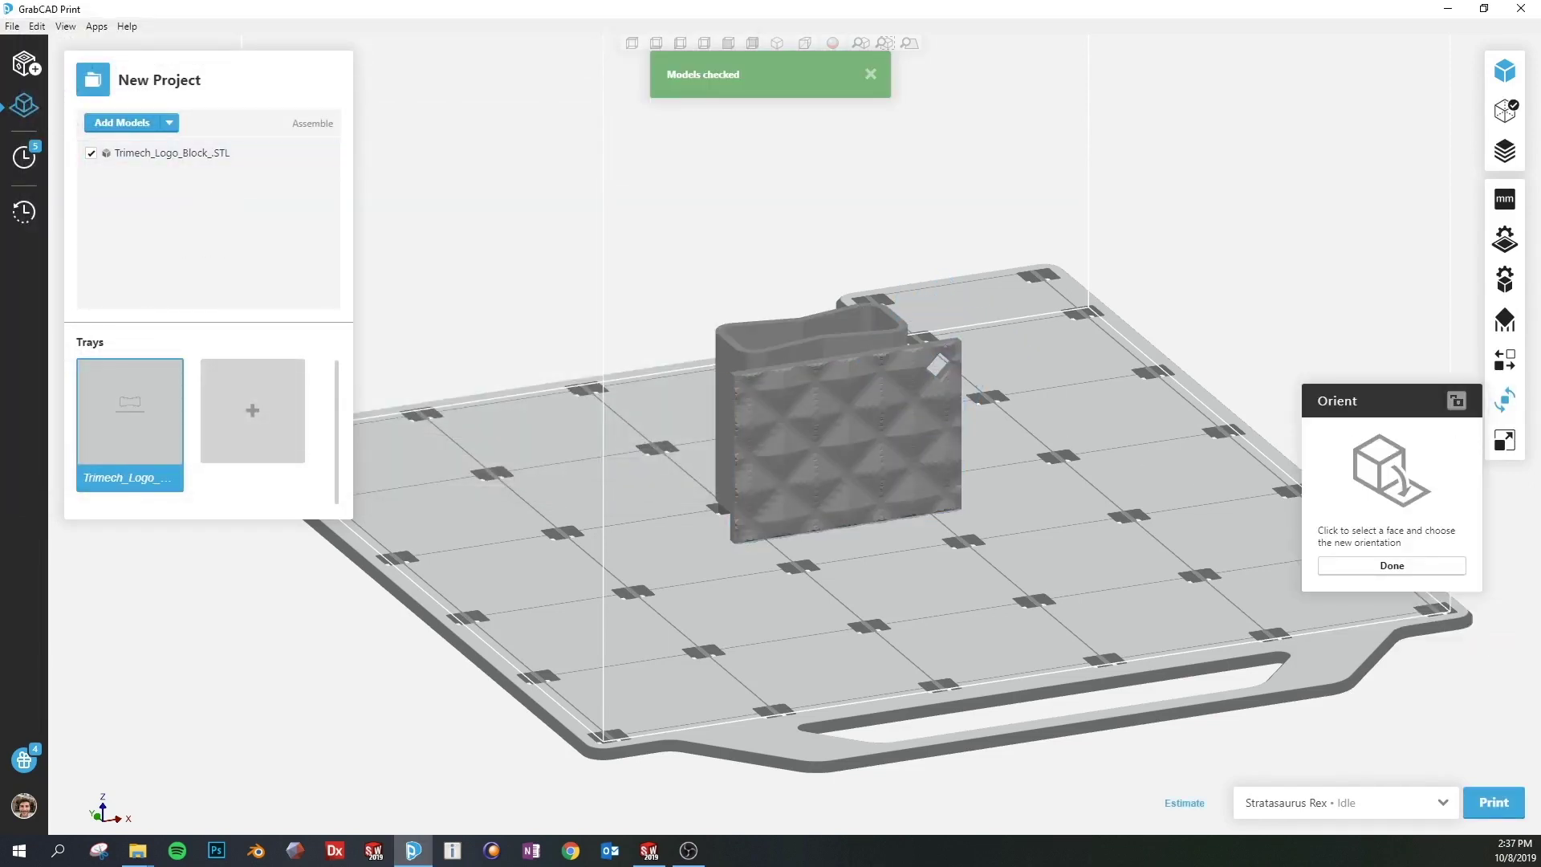
{"action": "left_click", "coordinate": [951, 349]}
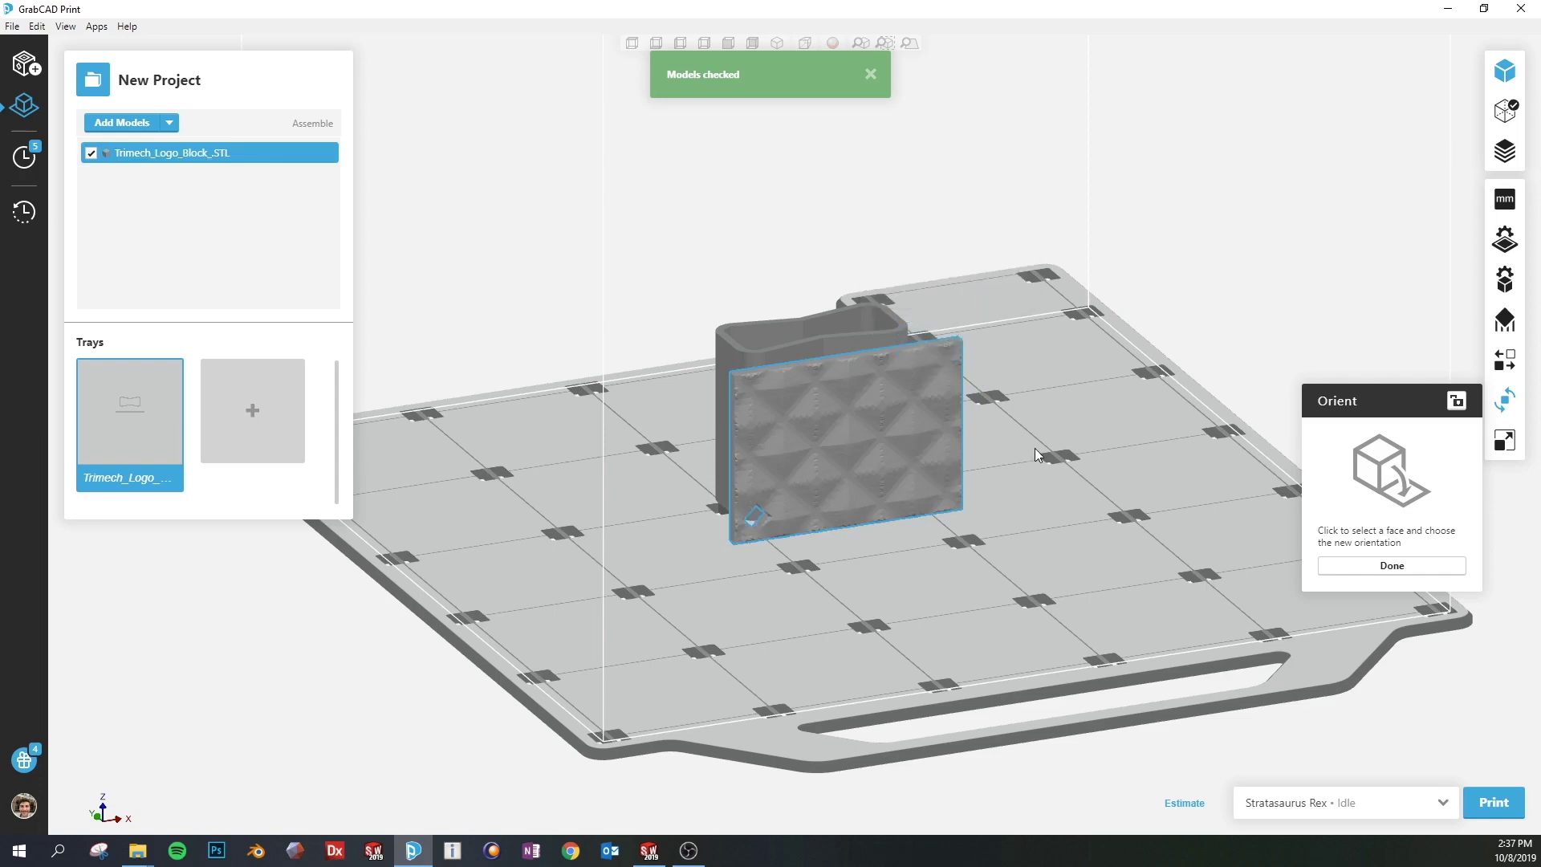
Move the plaque right of the cup-shaped part, adjust the view, and review the F123 ASA tray settings.
{"action": "left_click_drag", "start_coordinate": [918, 460], "coordinate": [1119, 471]}
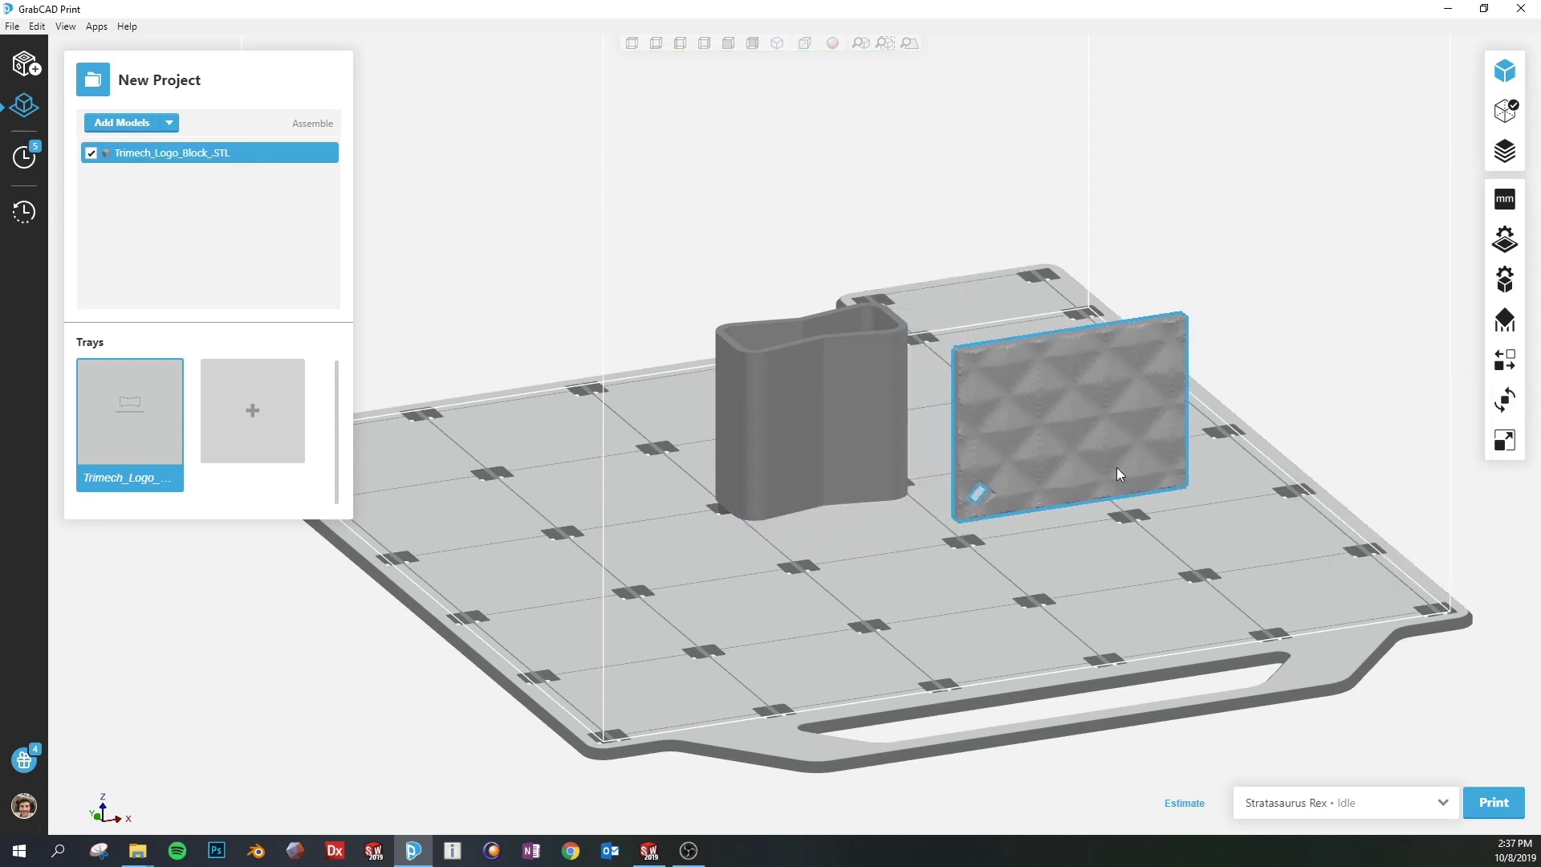
{"action": "scroll", "coordinate": [1120, 471], "scroll_direction": "up", "scroll_amount": 5}
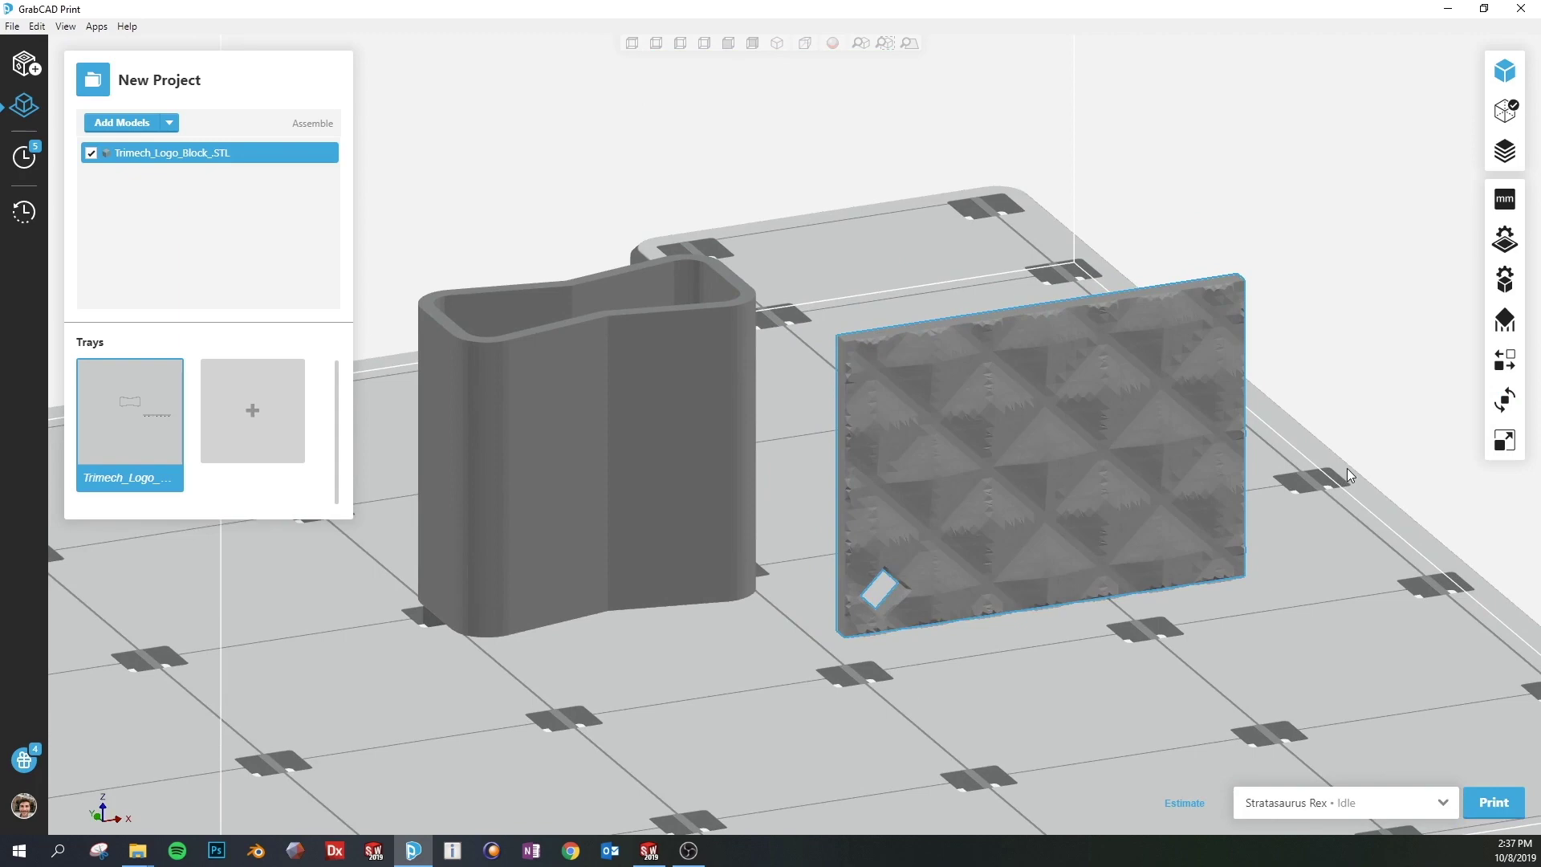
{"action": "right_click_drag", "start_coordinate": [1346, 468], "coordinate": [1141, 492]}
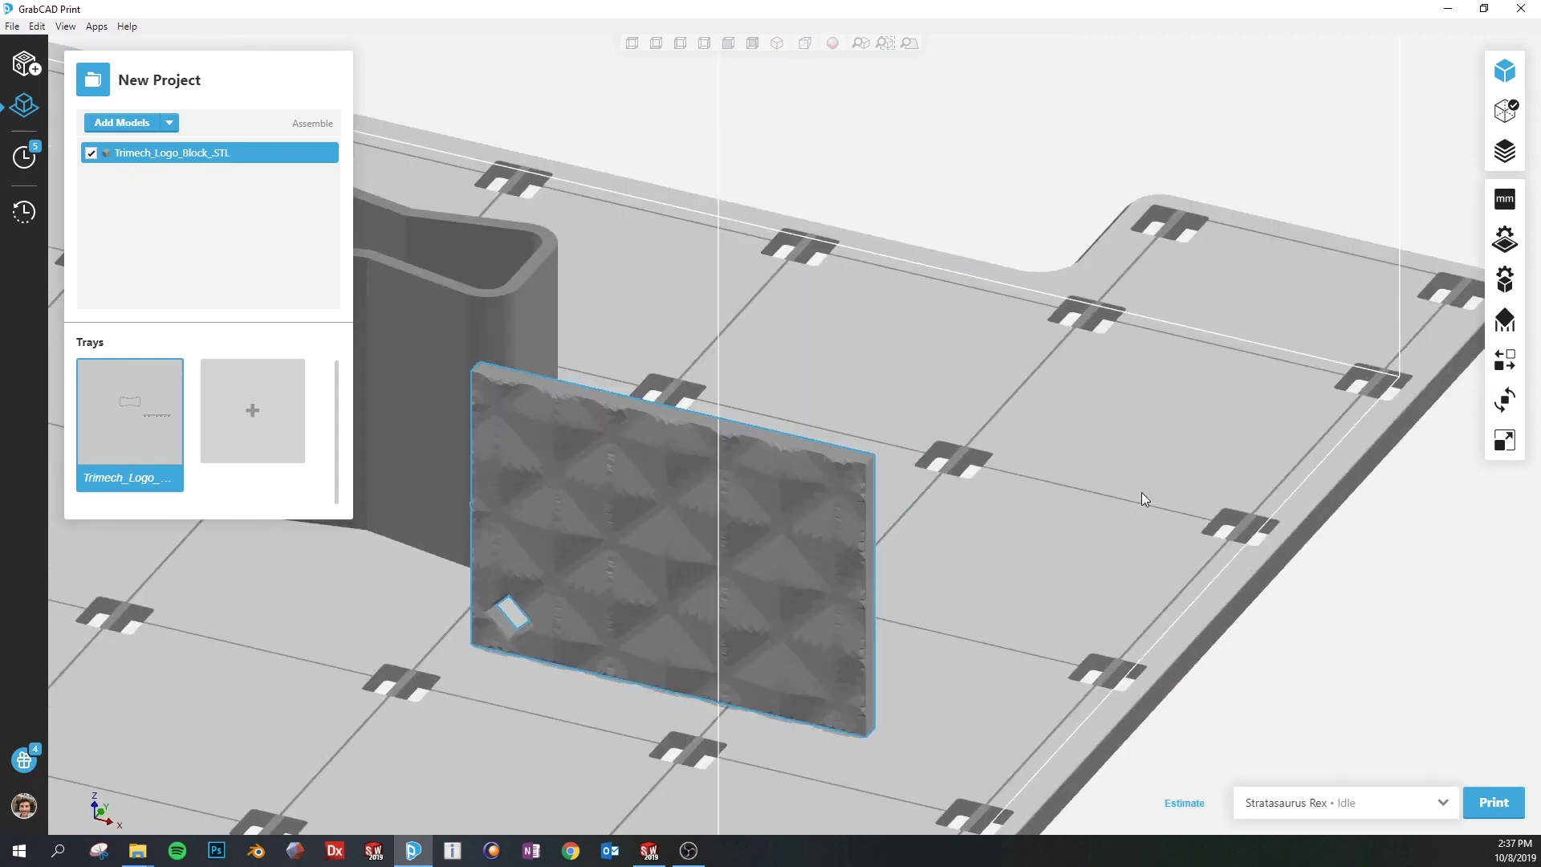
{"action": "right_click_drag", "start_coordinate": [1141, 493], "coordinate": [1331, 450]}
{"action": "scroll", "coordinate": [1100, 480], "scroll_direction": "up", "scroll_amount": 2}
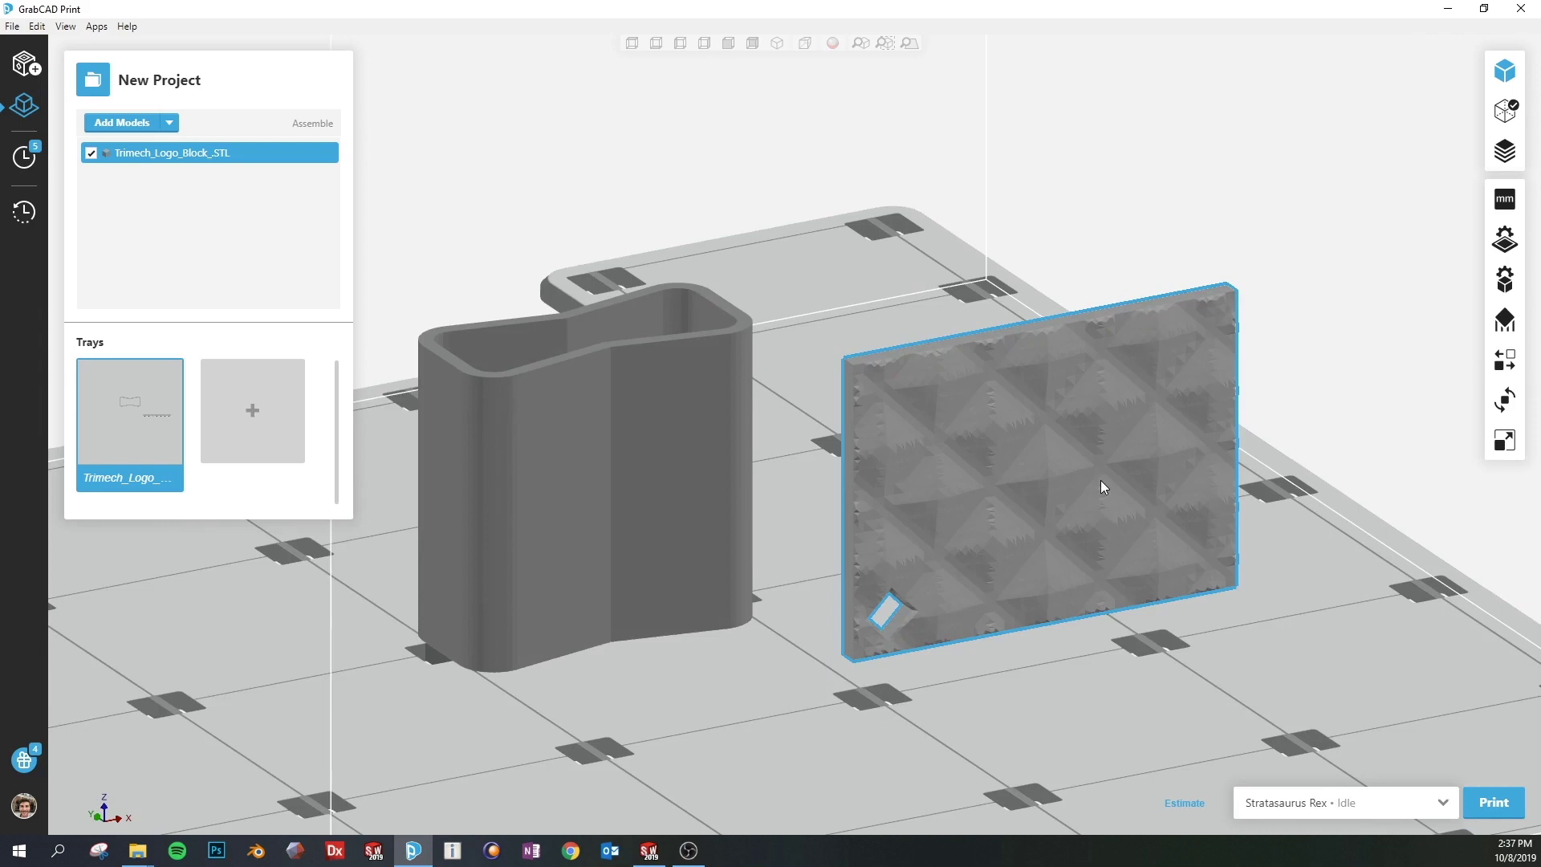
{"action": "scroll", "coordinate": [1100, 481], "scroll_direction": "up", "scroll_amount": 3}
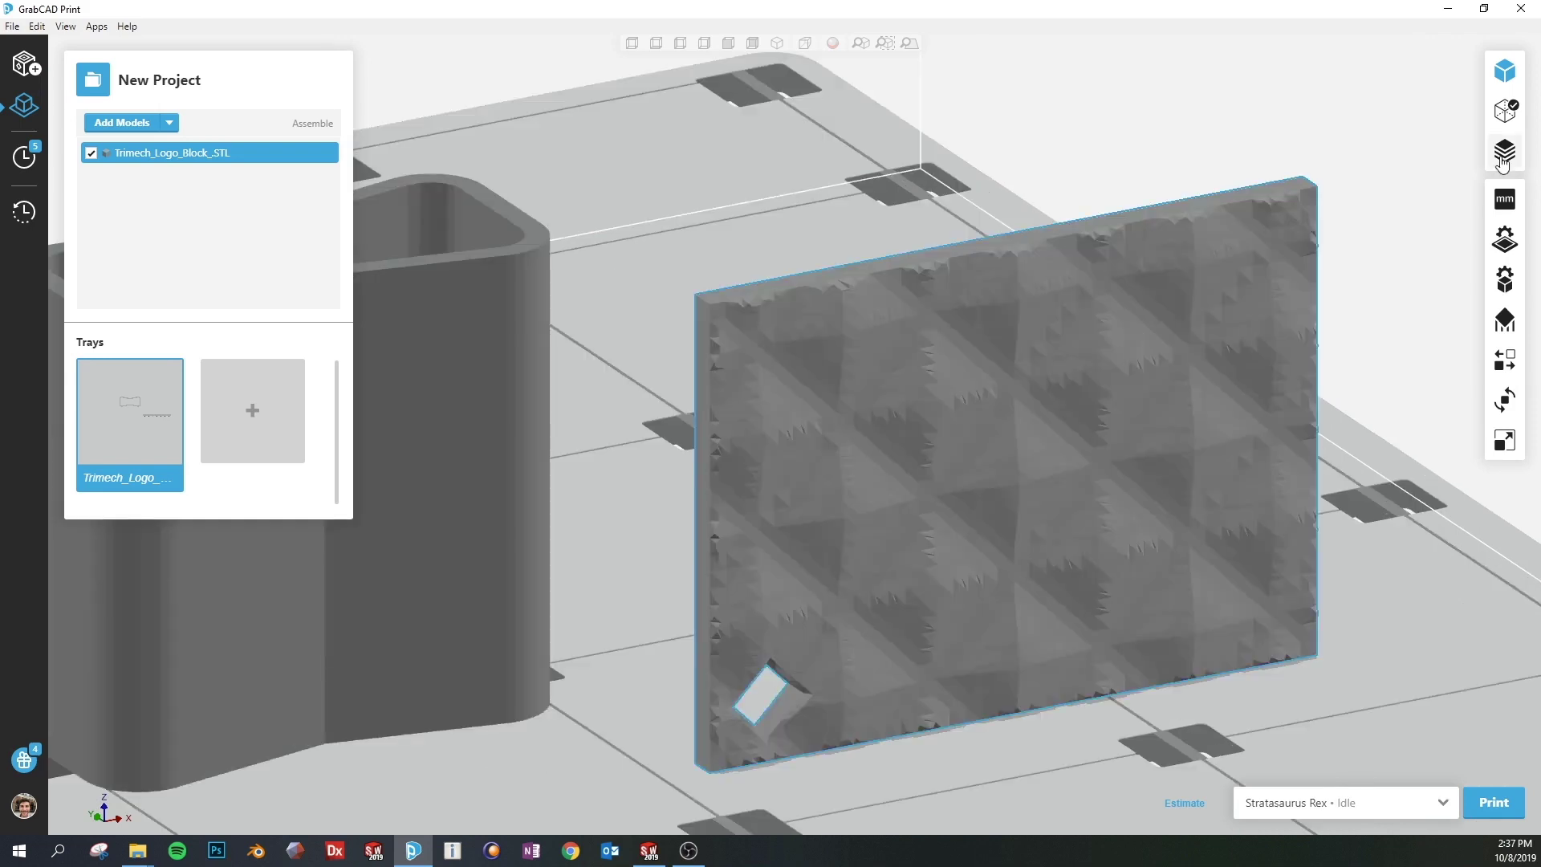
{"action": "left_click", "coordinate": [1497, 239]}
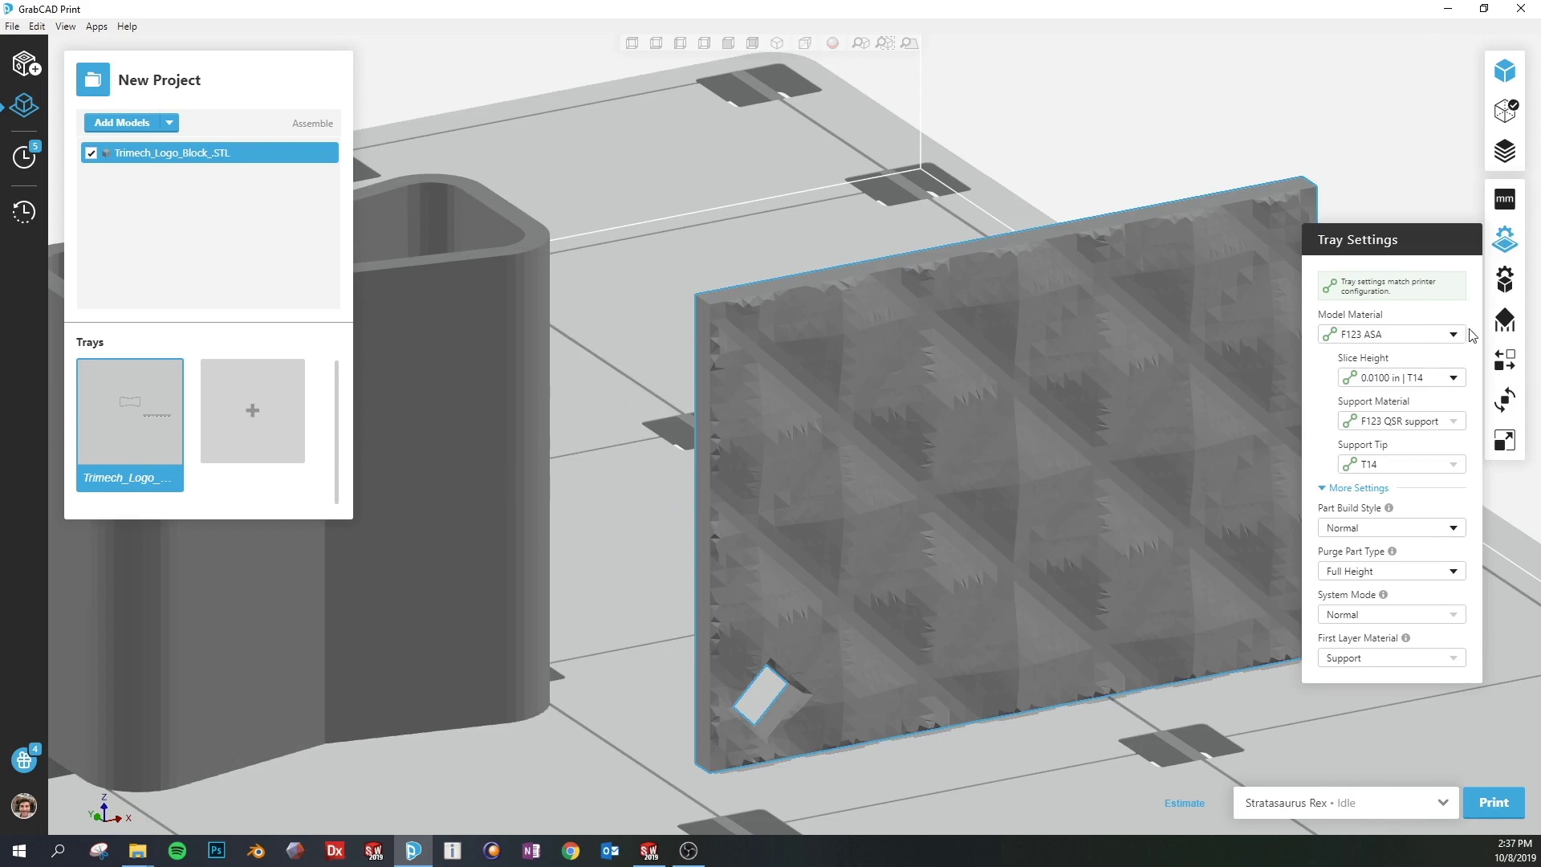
{"action": "left_click", "coordinate": [1505, 239]}
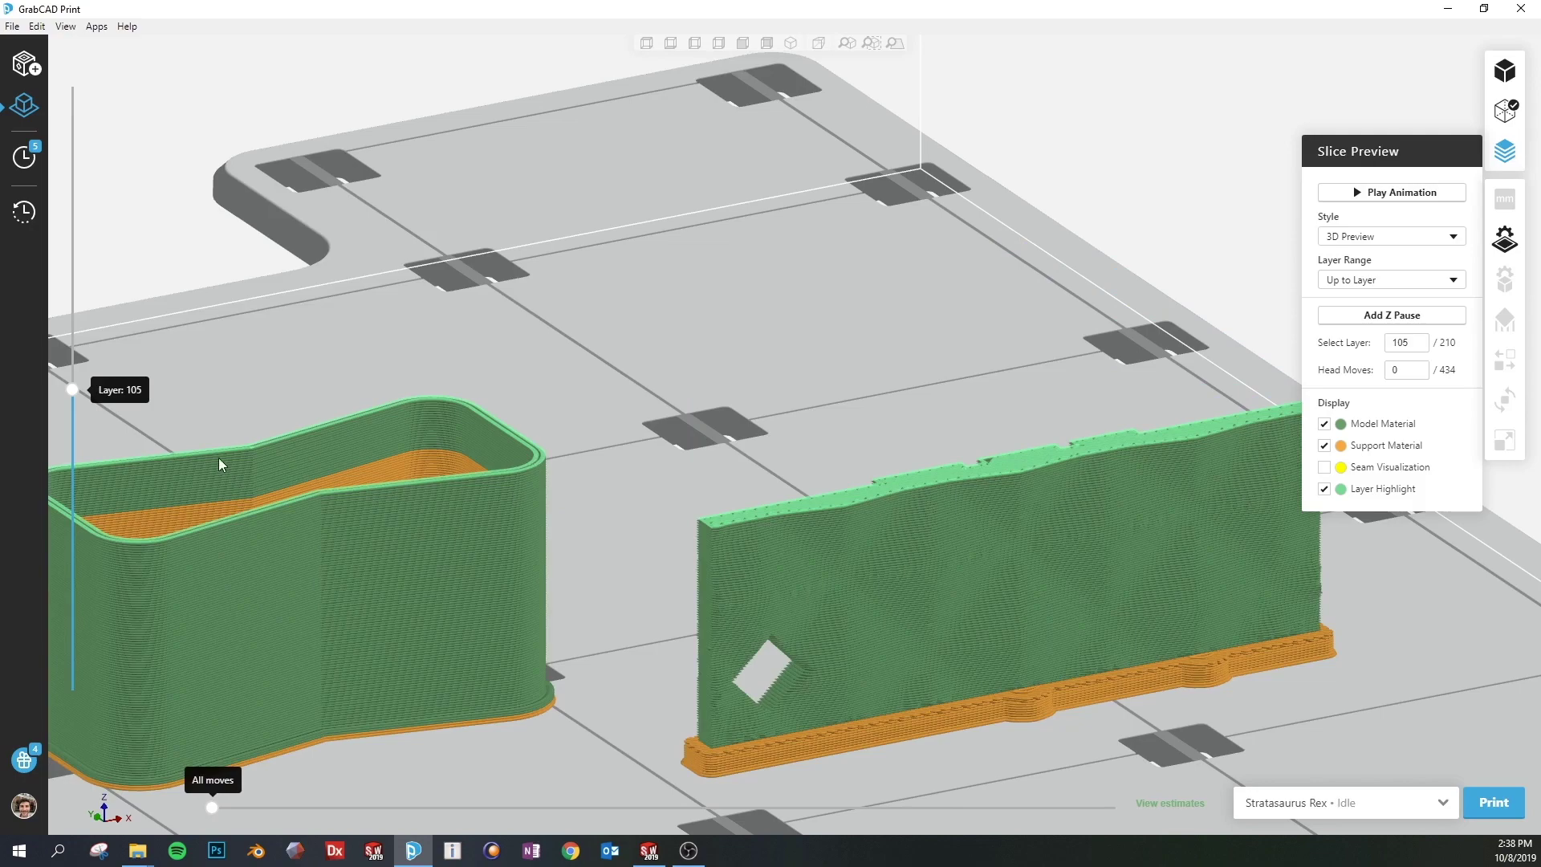
Raise the slice preview to layer 185 of 210 and inspect it in side and perspective views.
{"action": "left_click_drag", "start_coordinate": [73, 390], "coordinate": [72, 270]}
{"action": "scroll", "coordinate": [102, 222], "scroll_direction": "up", "scroll_amount": 8}
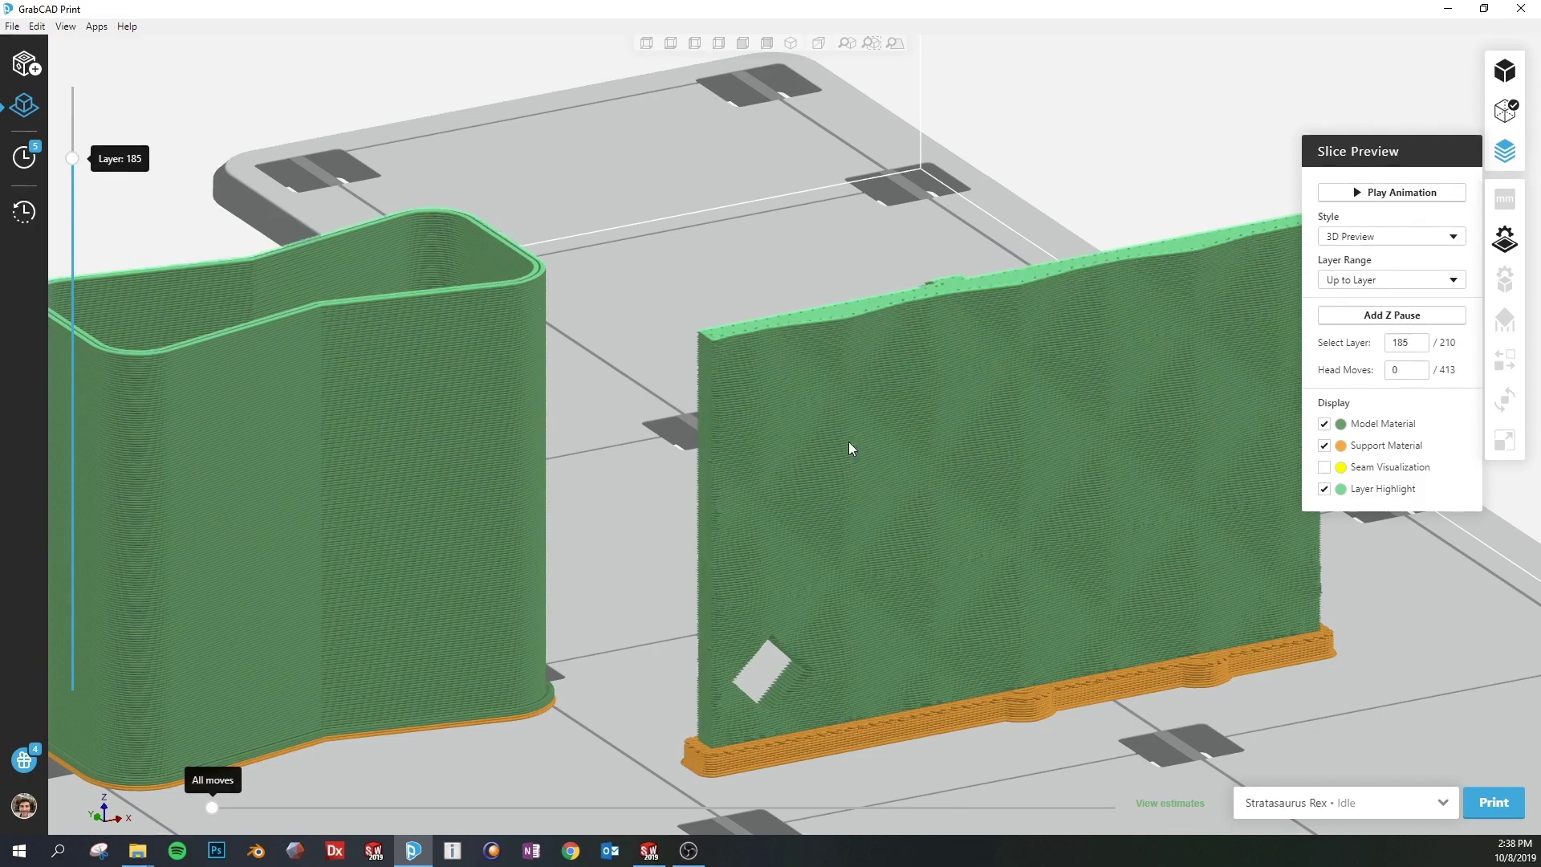
{"action": "right_click_drag", "start_coordinate": [1365, 597], "coordinate": [943, 571]}
{"action": "scroll", "coordinate": [1140, 594], "scroll_direction": "up", "scroll_amount": 3}
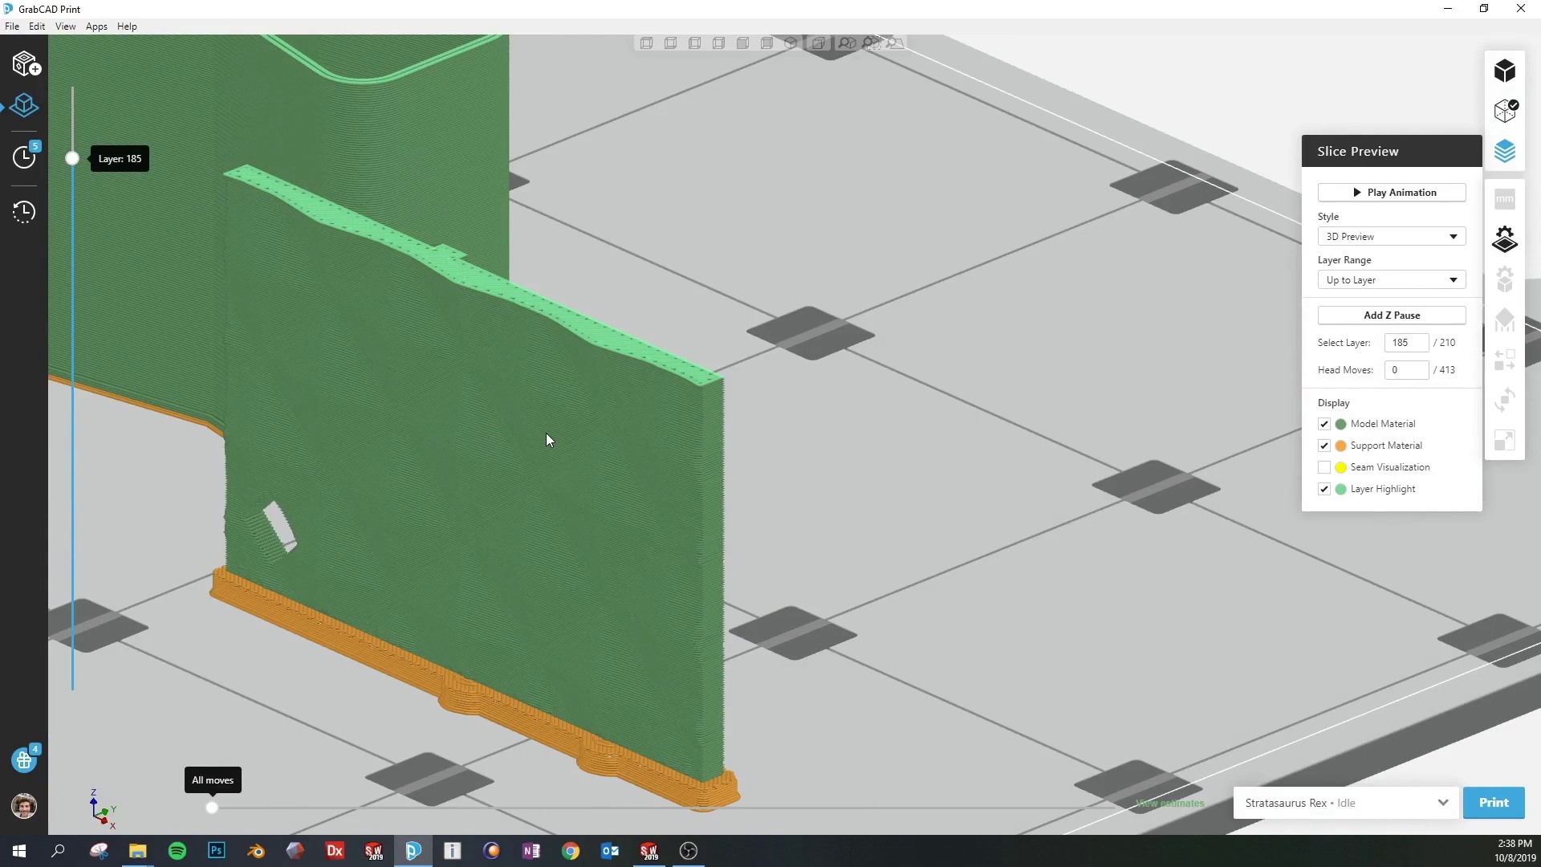
{"action": "left_click", "coordinate": [718, 43]}
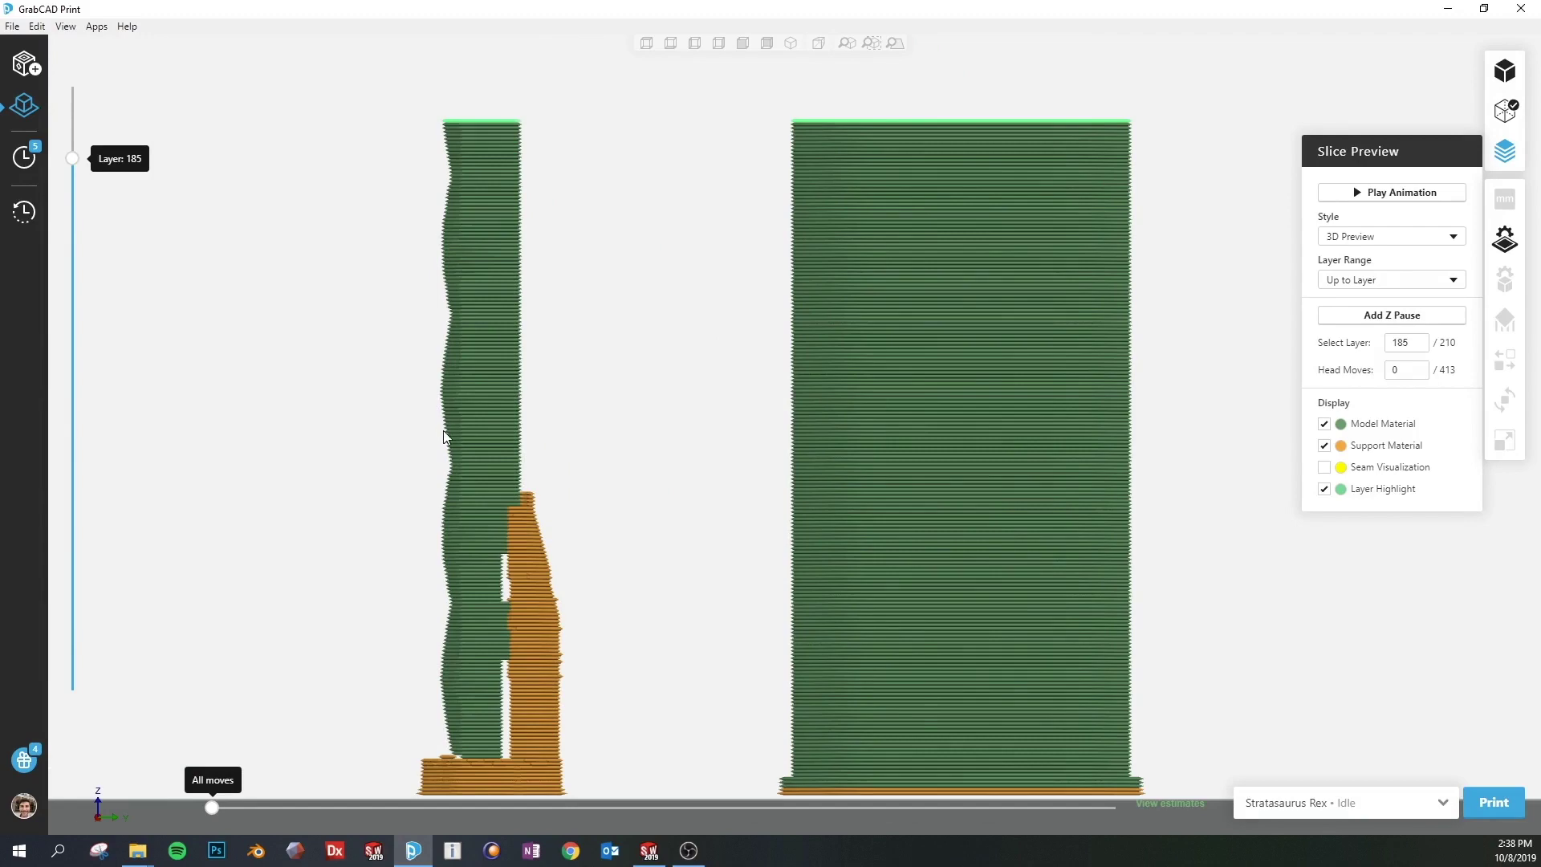
{"action": "right_click_drag", "start_coordinate": [329, 537], "coordinate": [520, 446]}
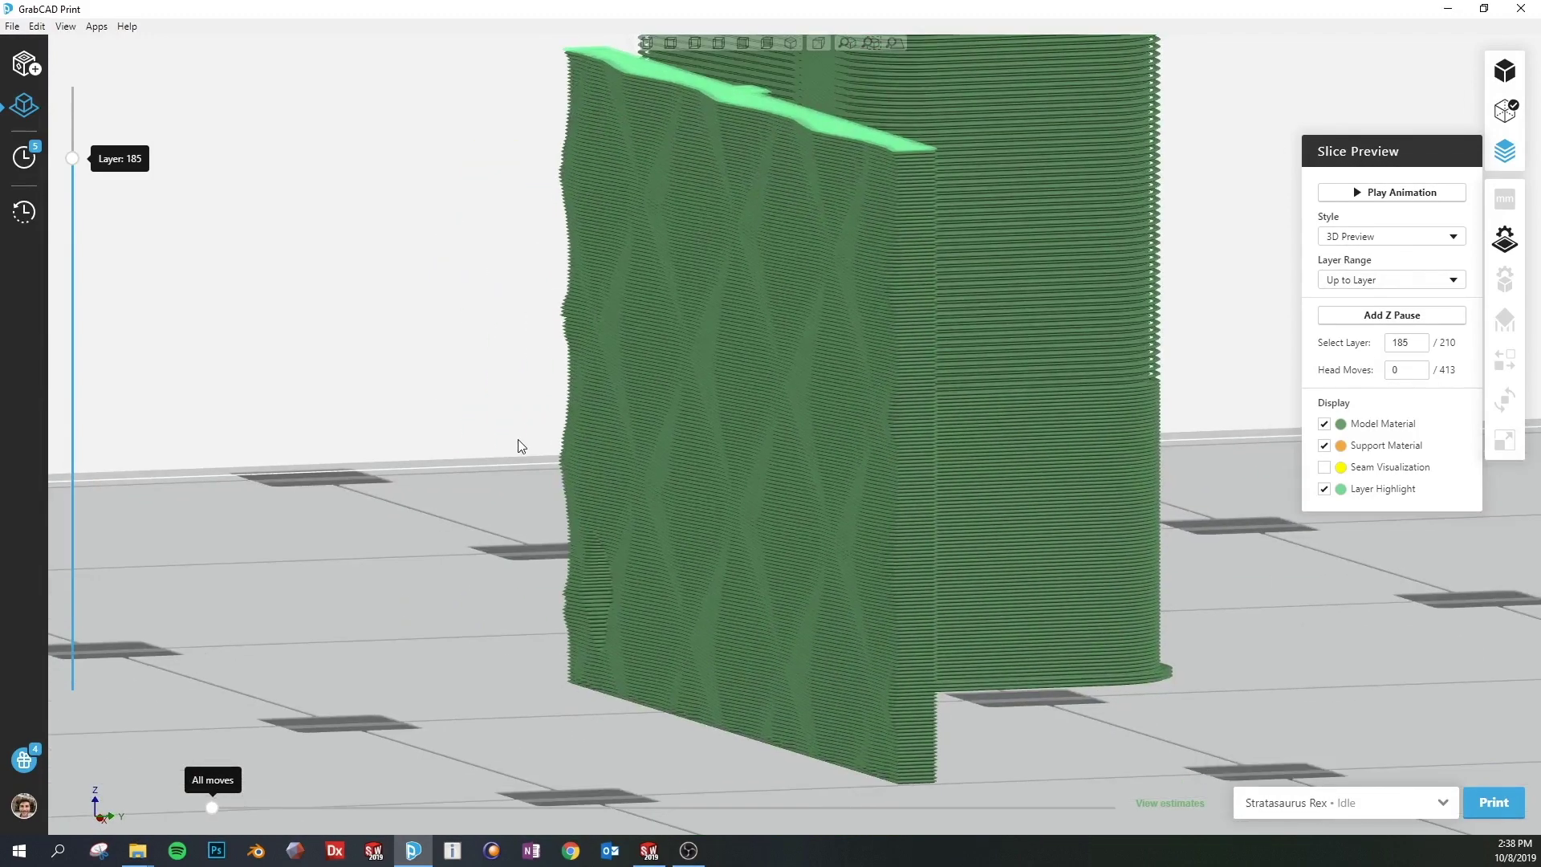